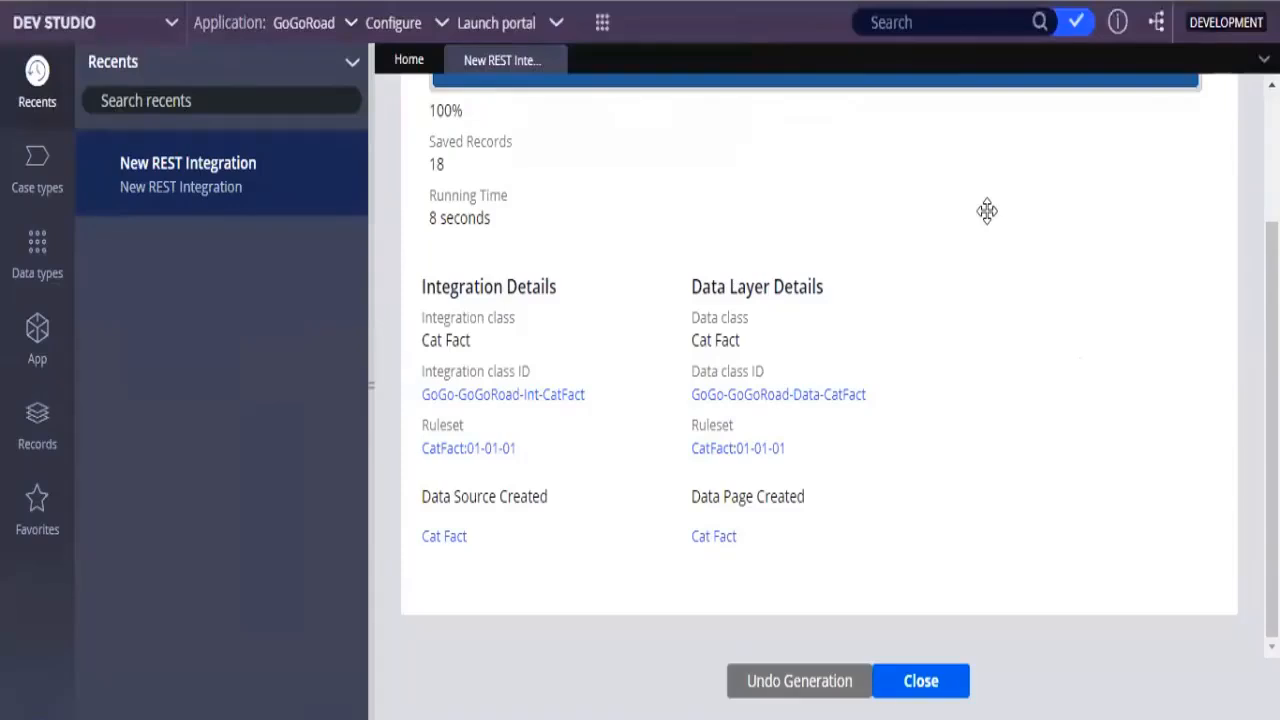
# - Close the finished REST integration wizard, then search for D_CatFact and open that data page
pyautogui.click(921, 684)
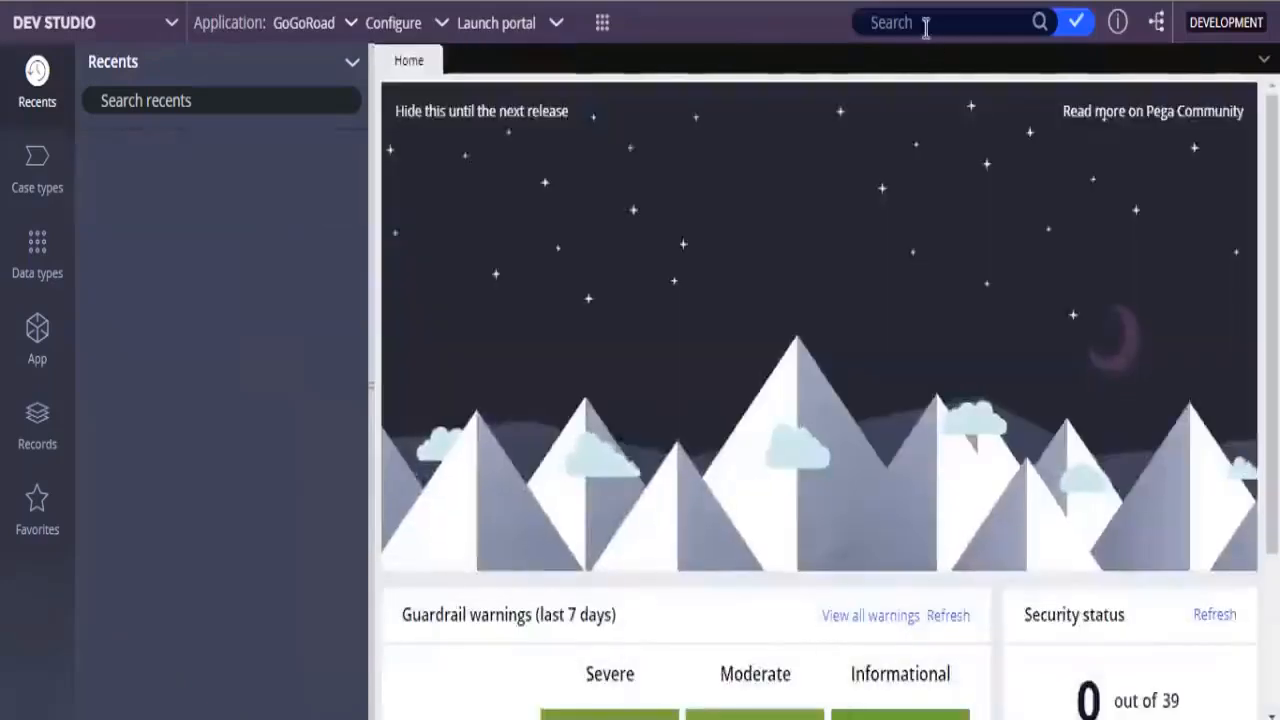
pyautogui.click(925, 24)
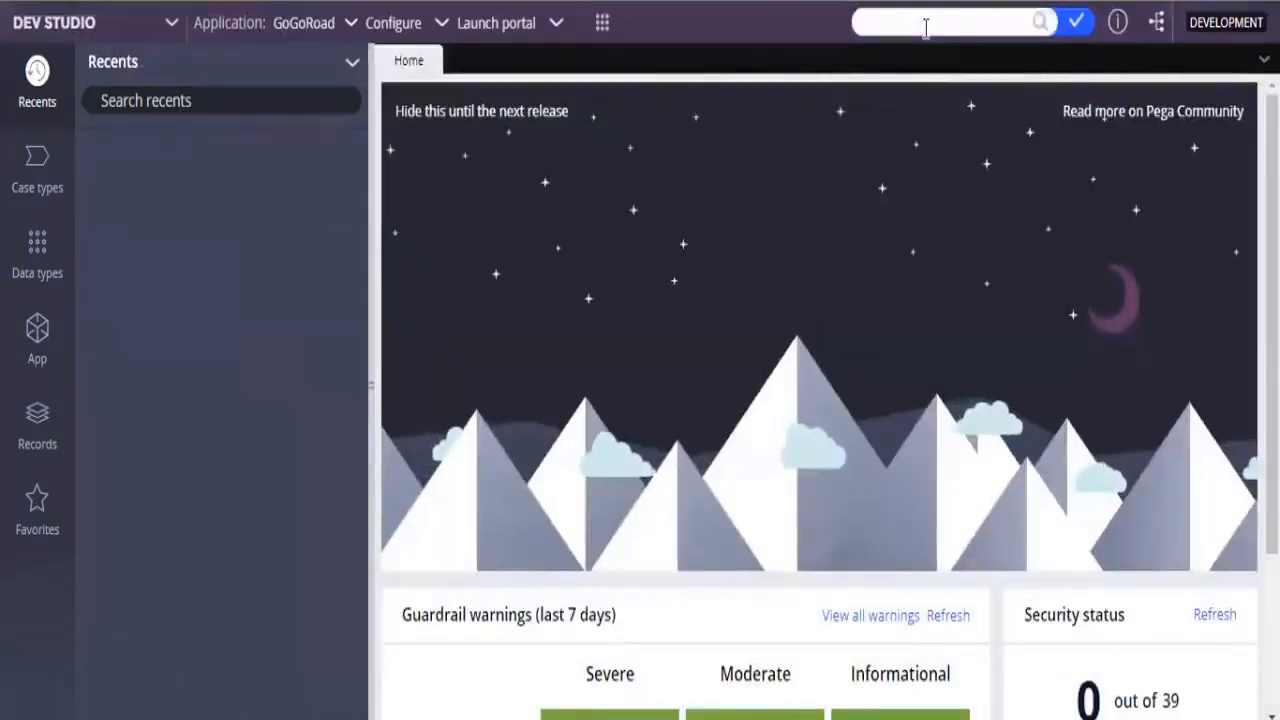
pyautogui.write('D')
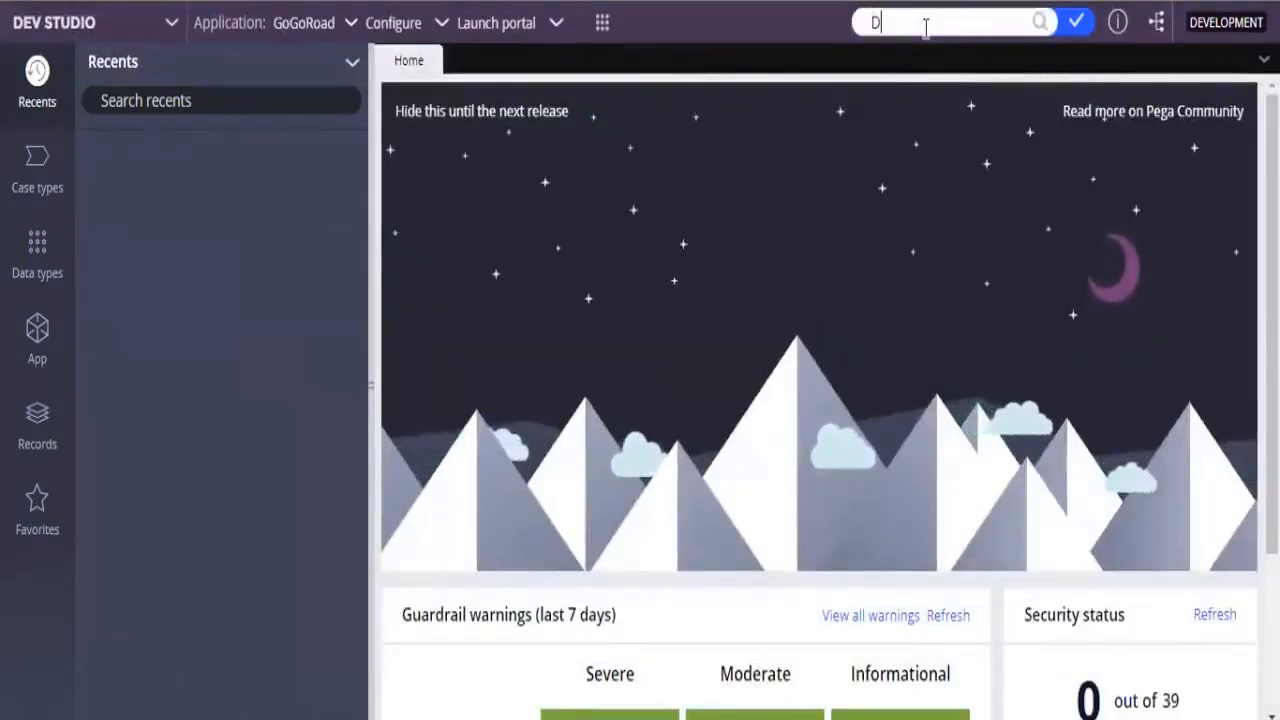
pyautogui.write('_')
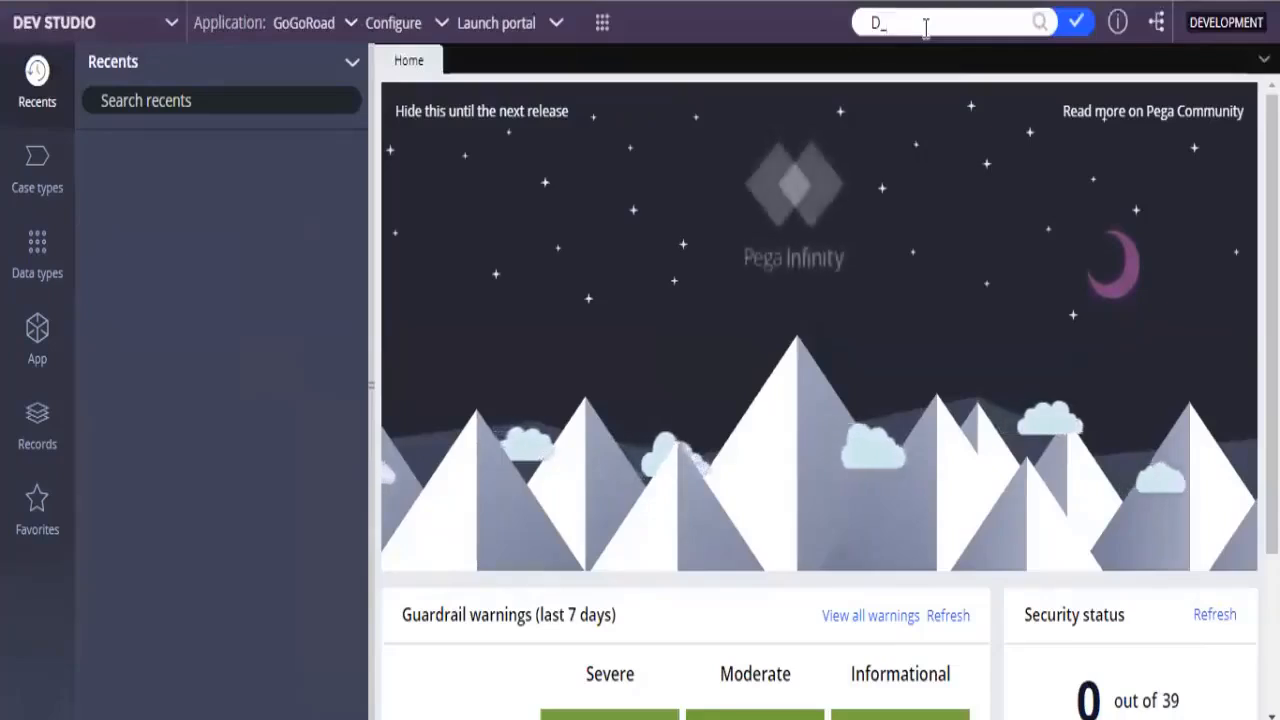
pyautogui.write('CatFac')
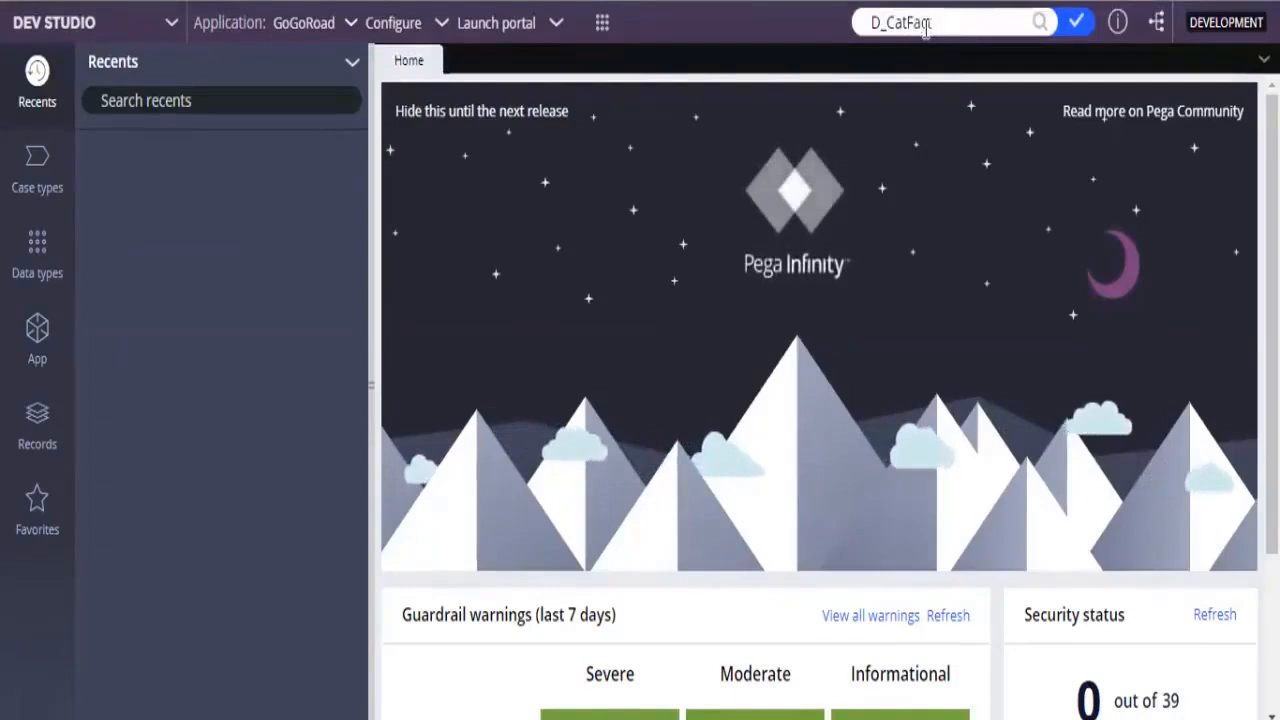
pyautogui.write('t')
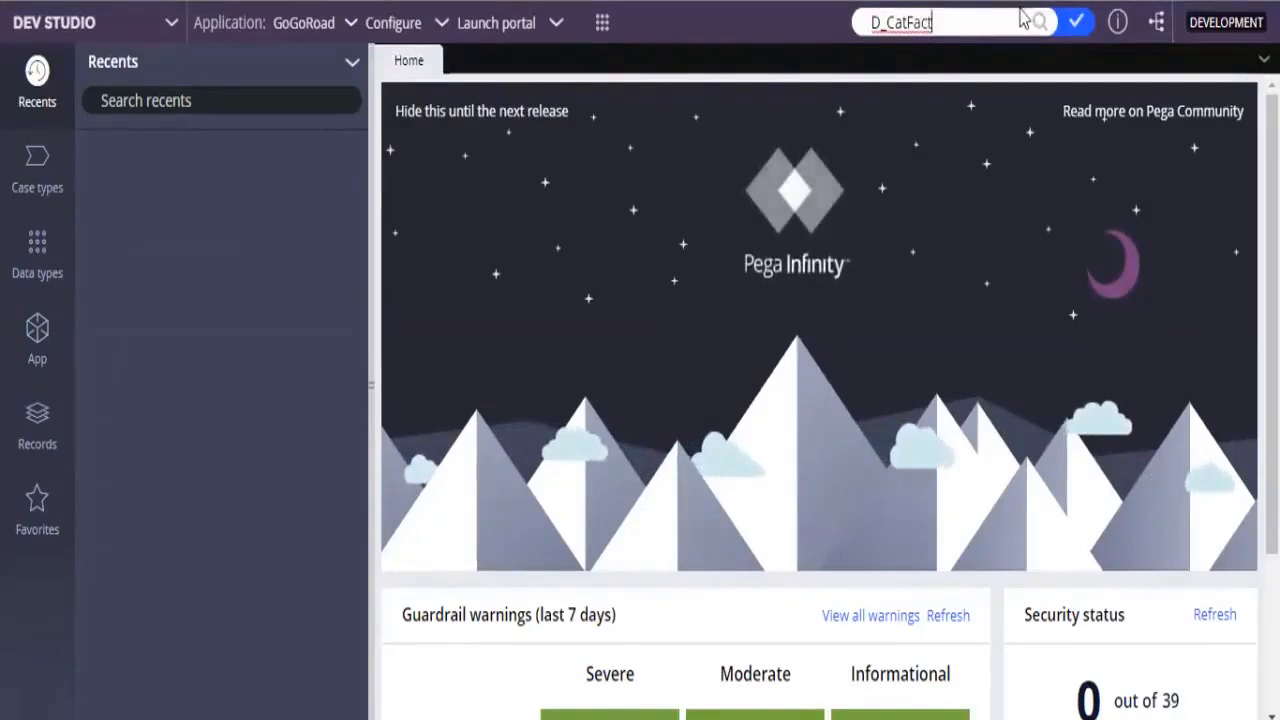
pyautogui.click(1068, 28)
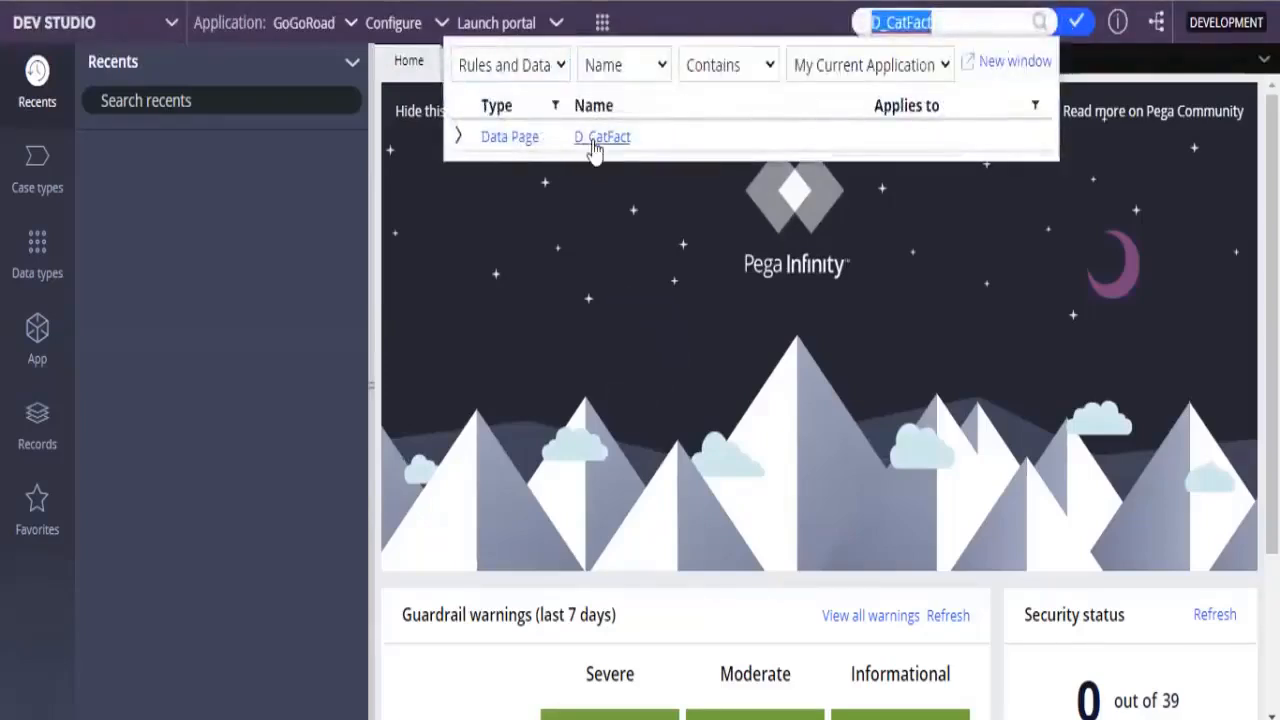
pyautogui.click(594, 140)
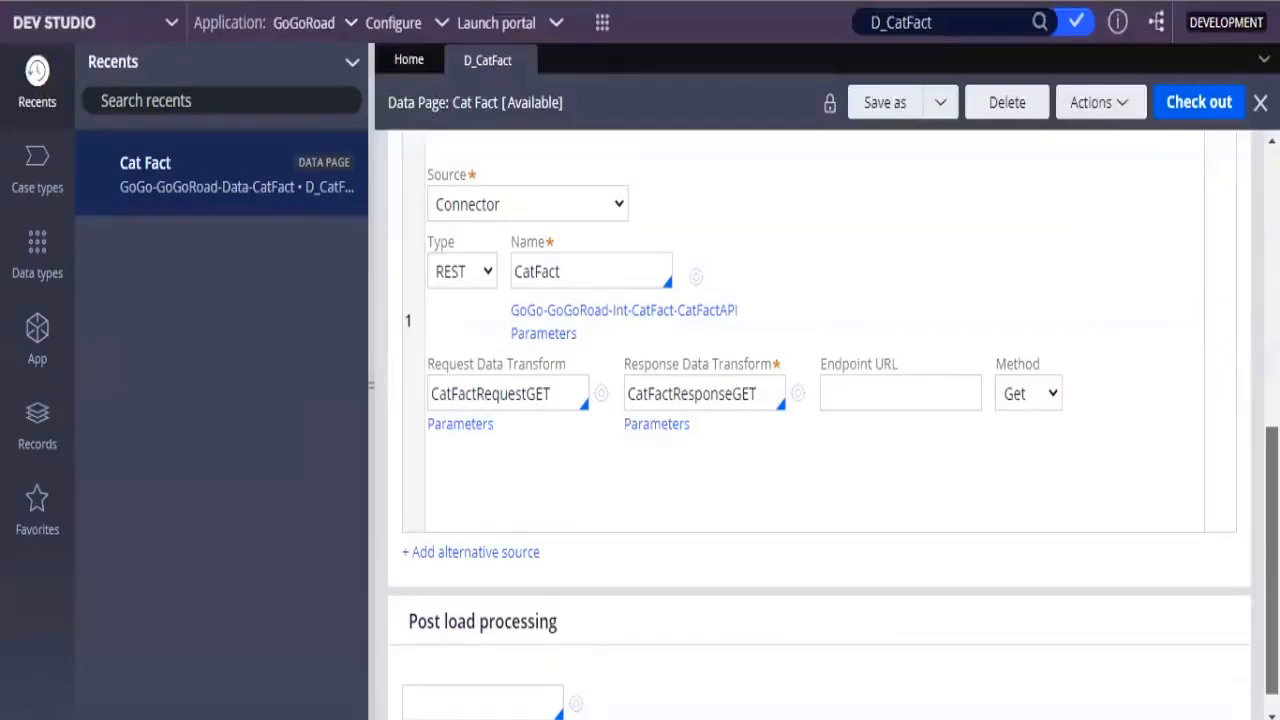
# - Examine the data page's connector source, then open its CatFact Connect REST rule and review the service settings
pyautogui.scroll(1, 820, 424)
pyautogui.scroll(3, 1049, 523)
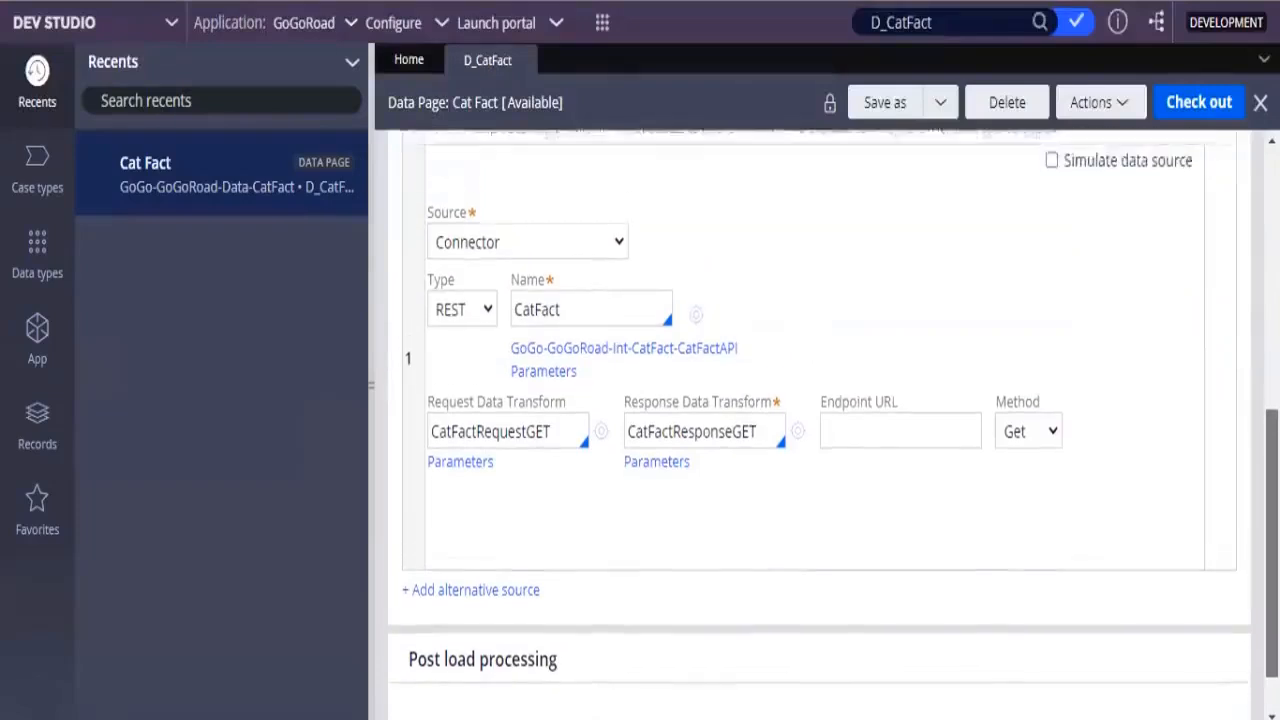
pyautogui.click(605, 276)
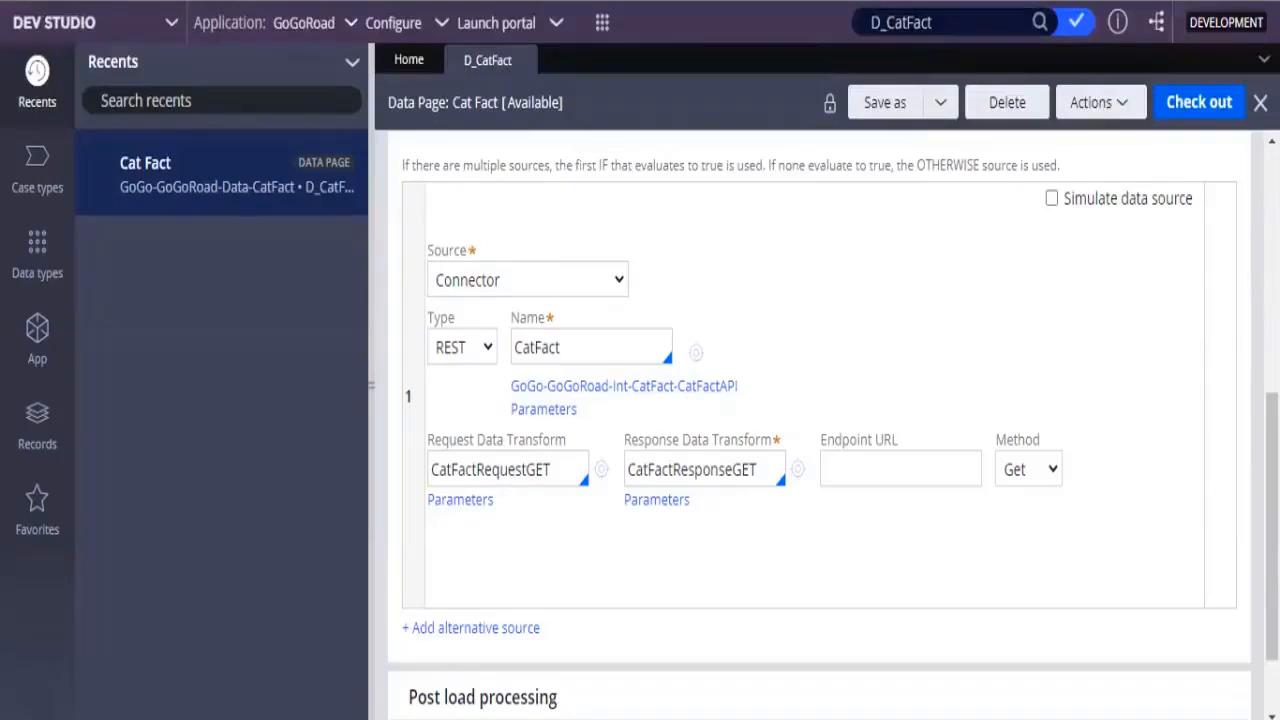
pyautogui.scroll(-1, 878, 222)
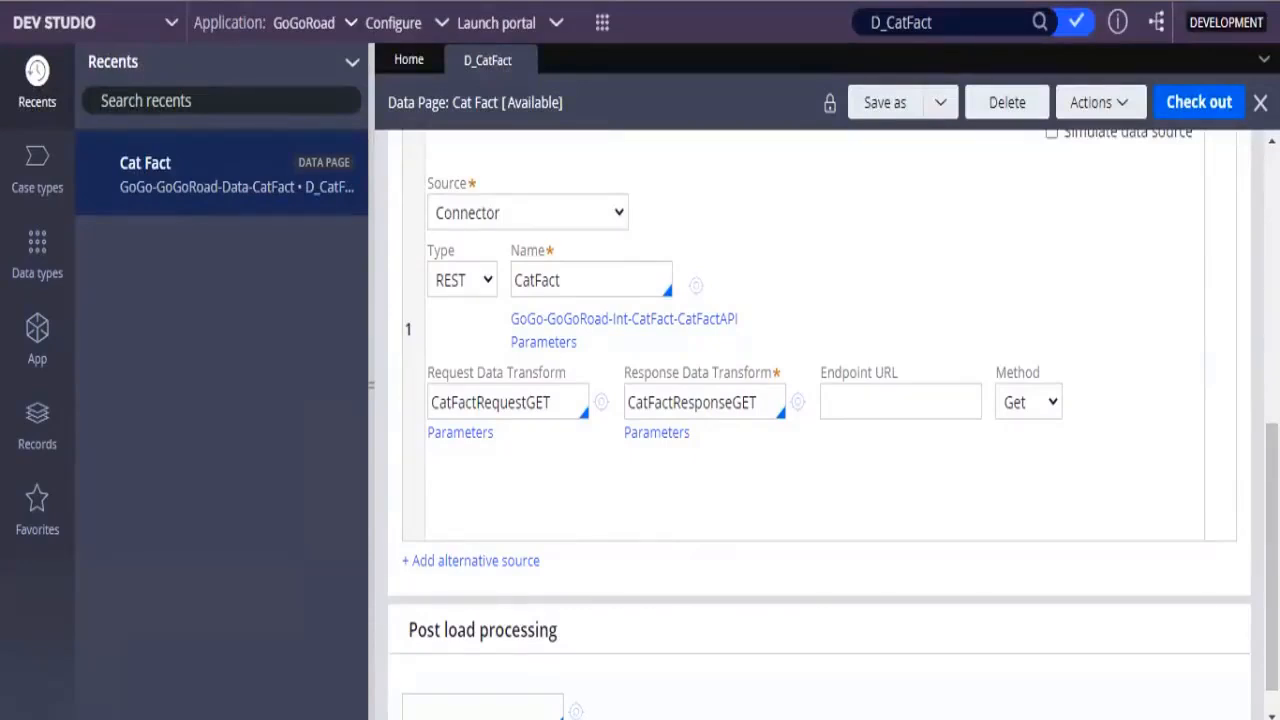
pyautogui.doubleClick(696, 286)
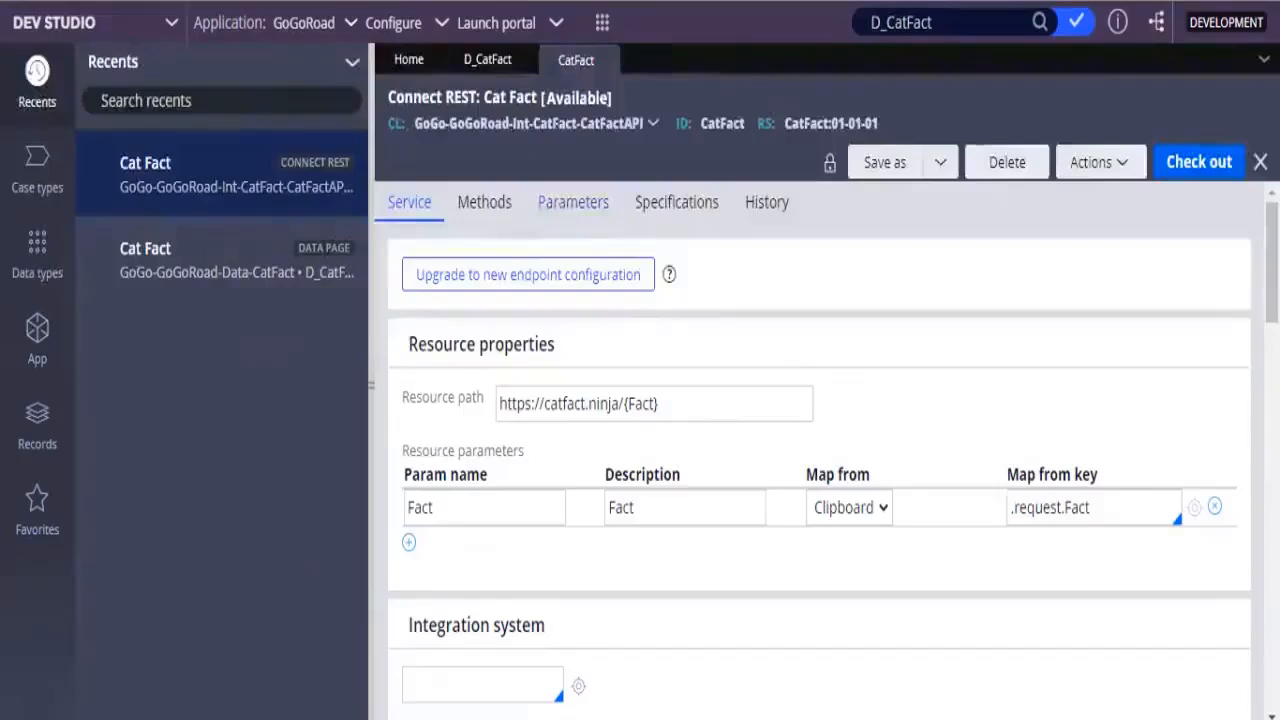
pyautogui.scroll(-5, 820, 450)
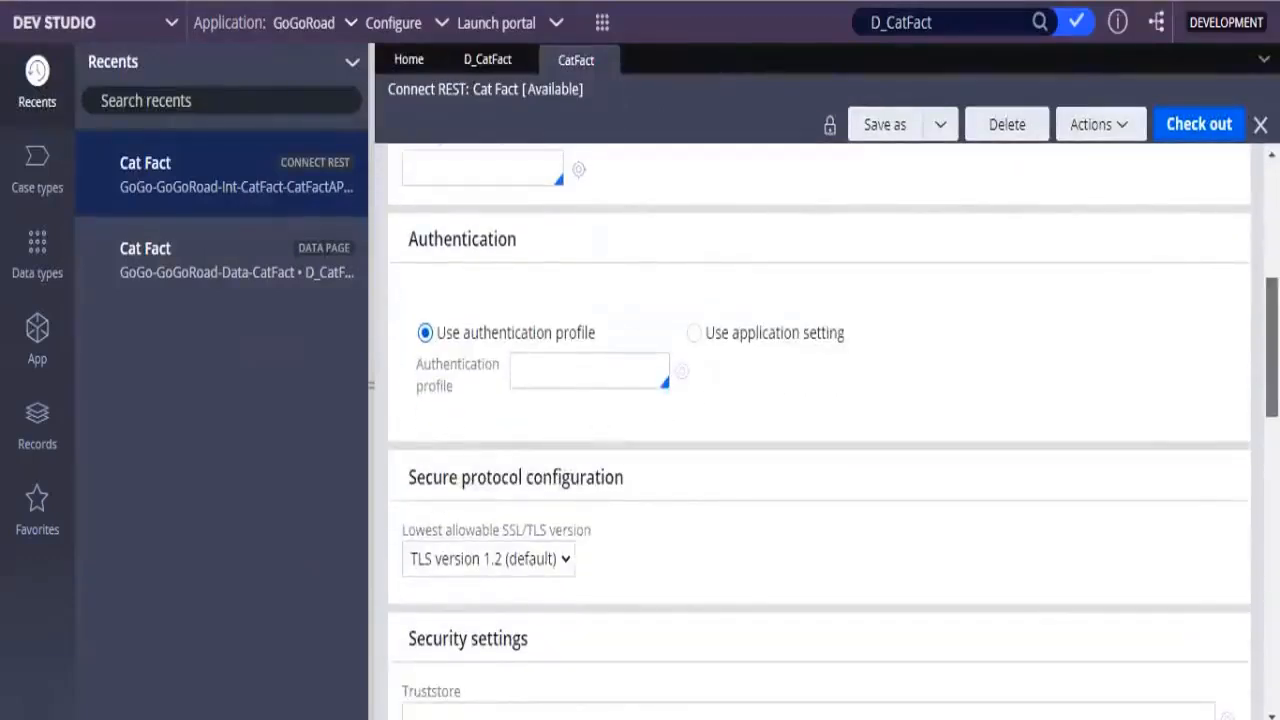
pyautogui.scroll(5, 820, 450)
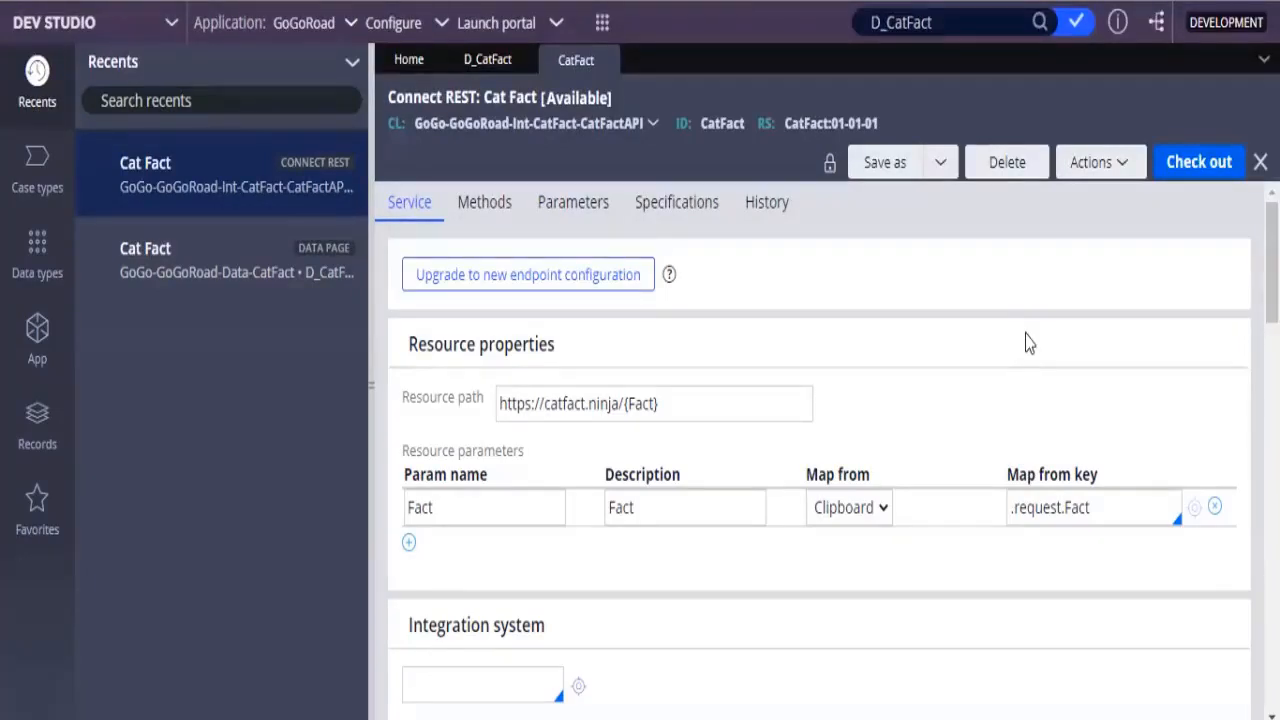
# - Return to the D_CatFact data page and open its run window
pyautogui.click(487, 60)
pyautogui.click(405, 60)
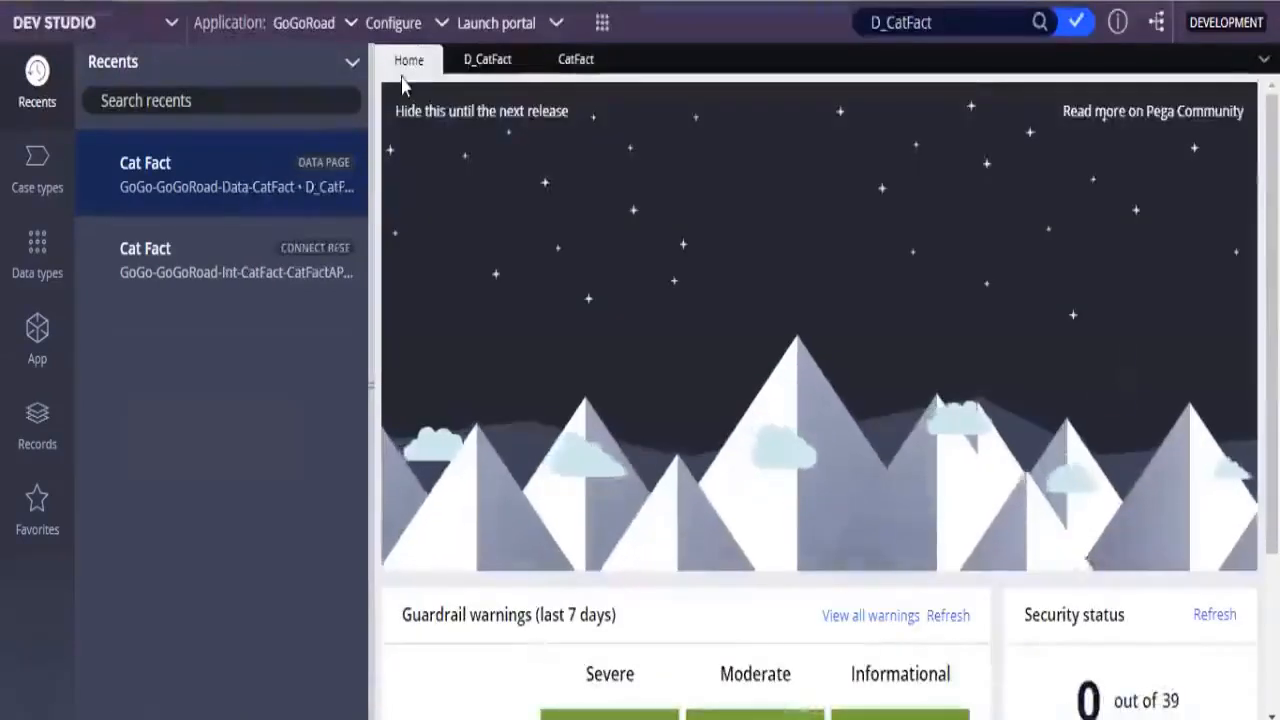
pyautogui.click(575, 62)
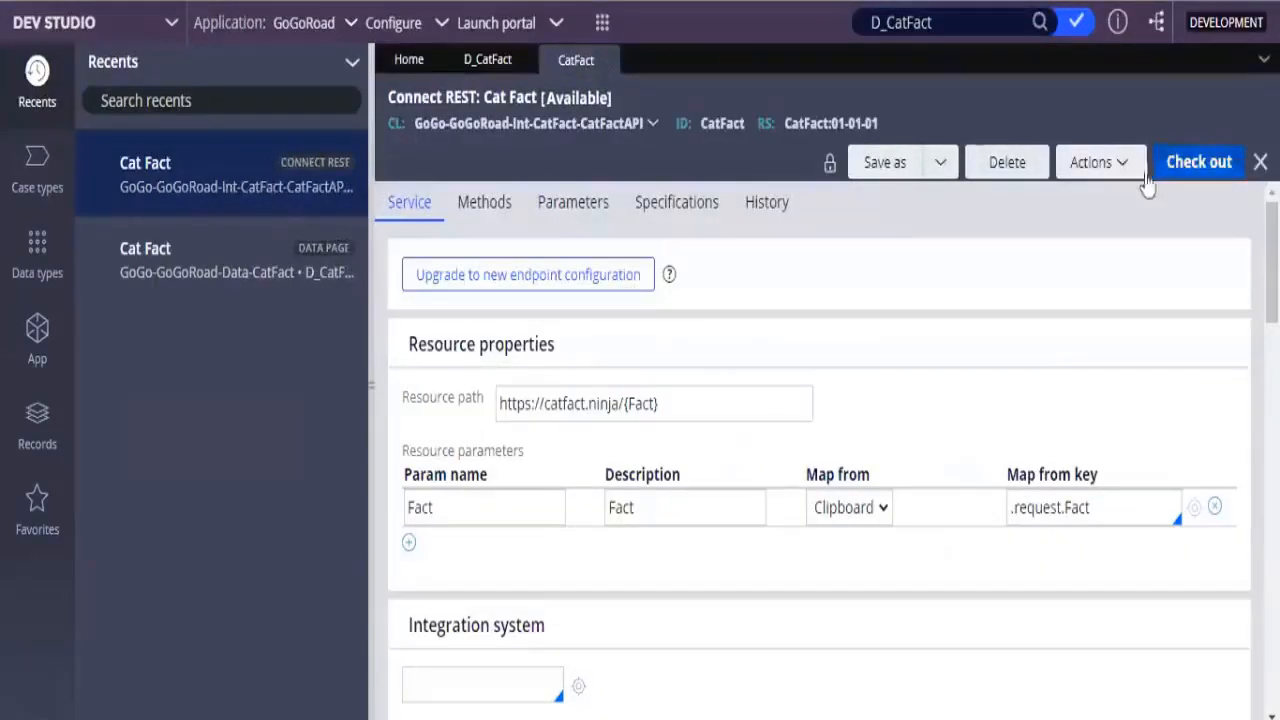
pyautogui.click(409, 56)
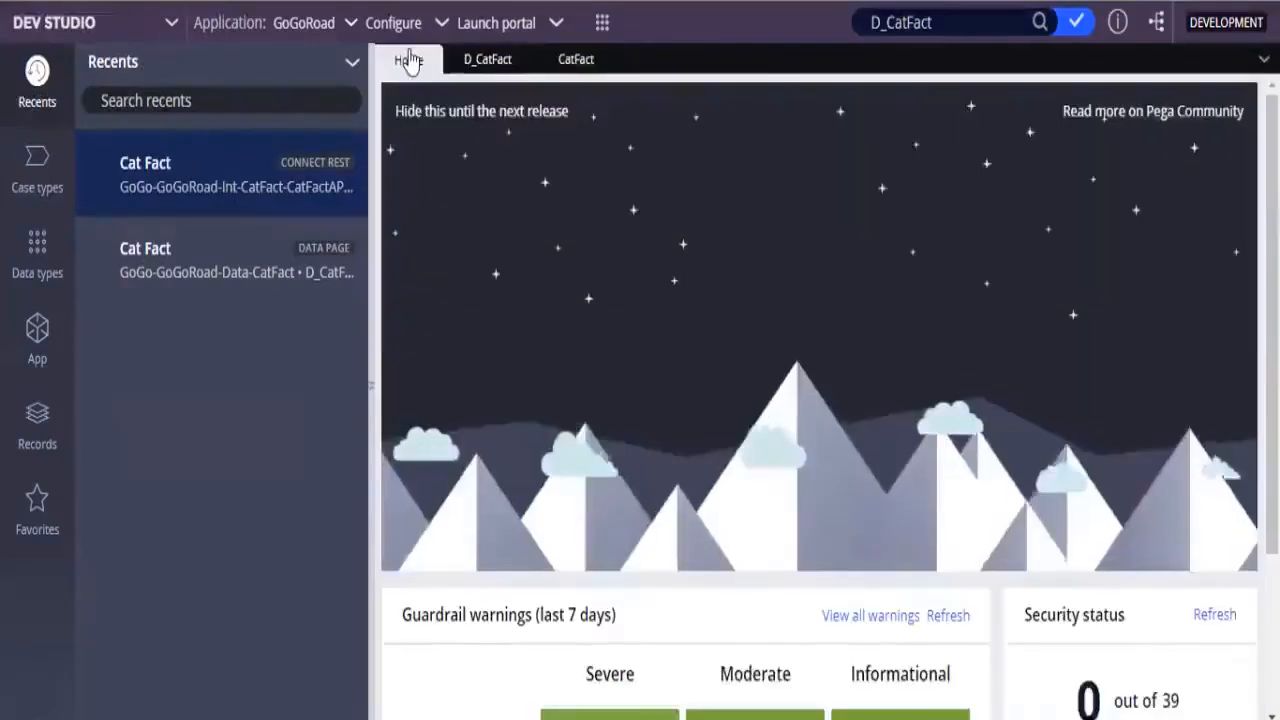
pyautogui.click(491, 61)
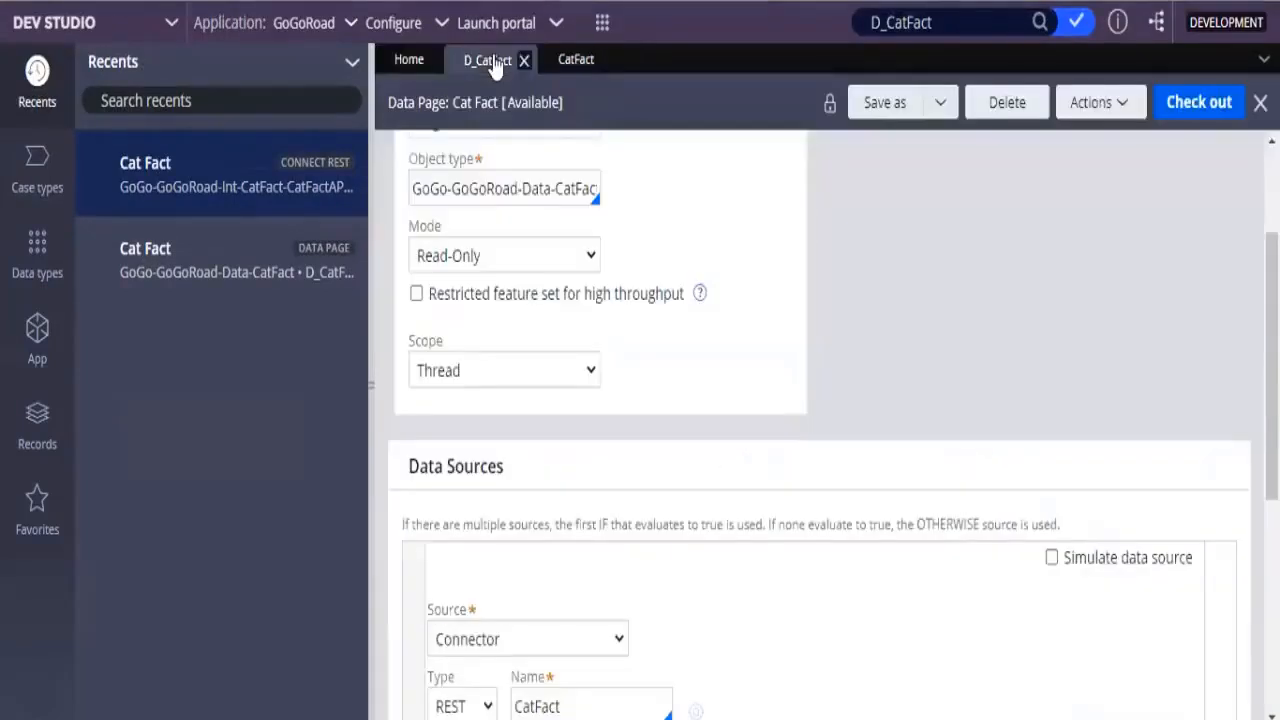
pyautogui.click(1113, 108)
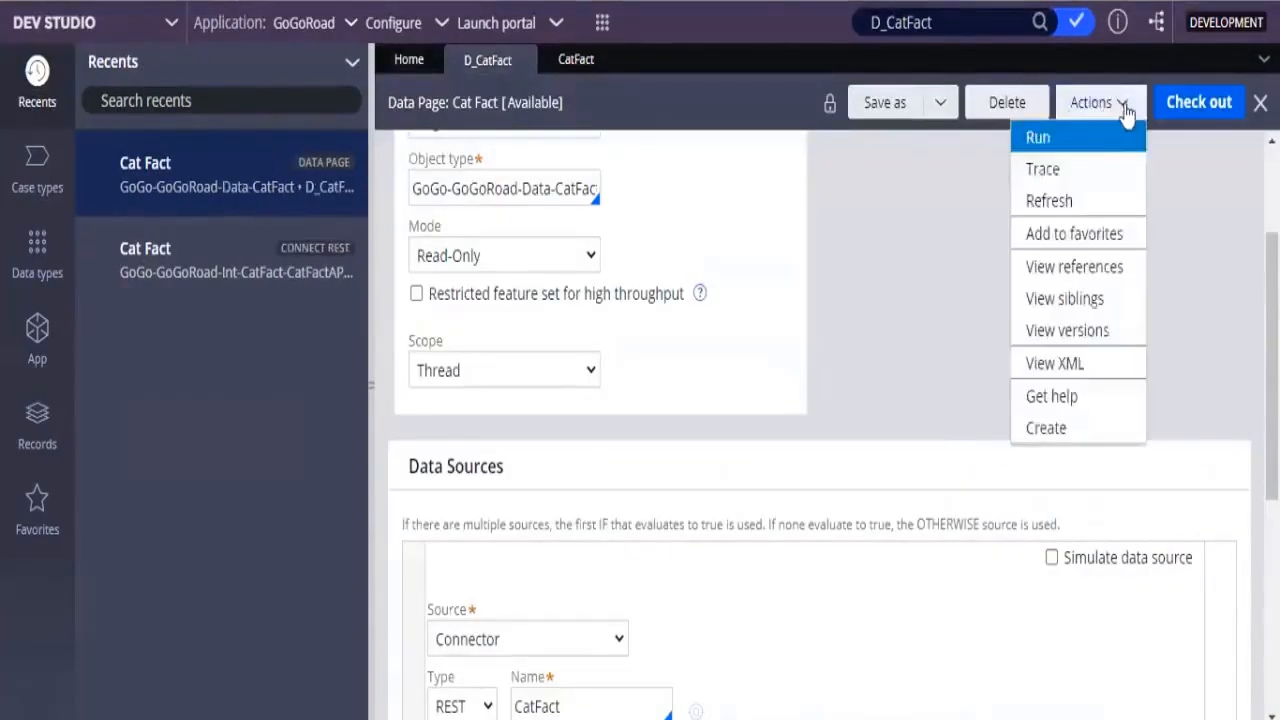
pyautogui.click(1066, 140)
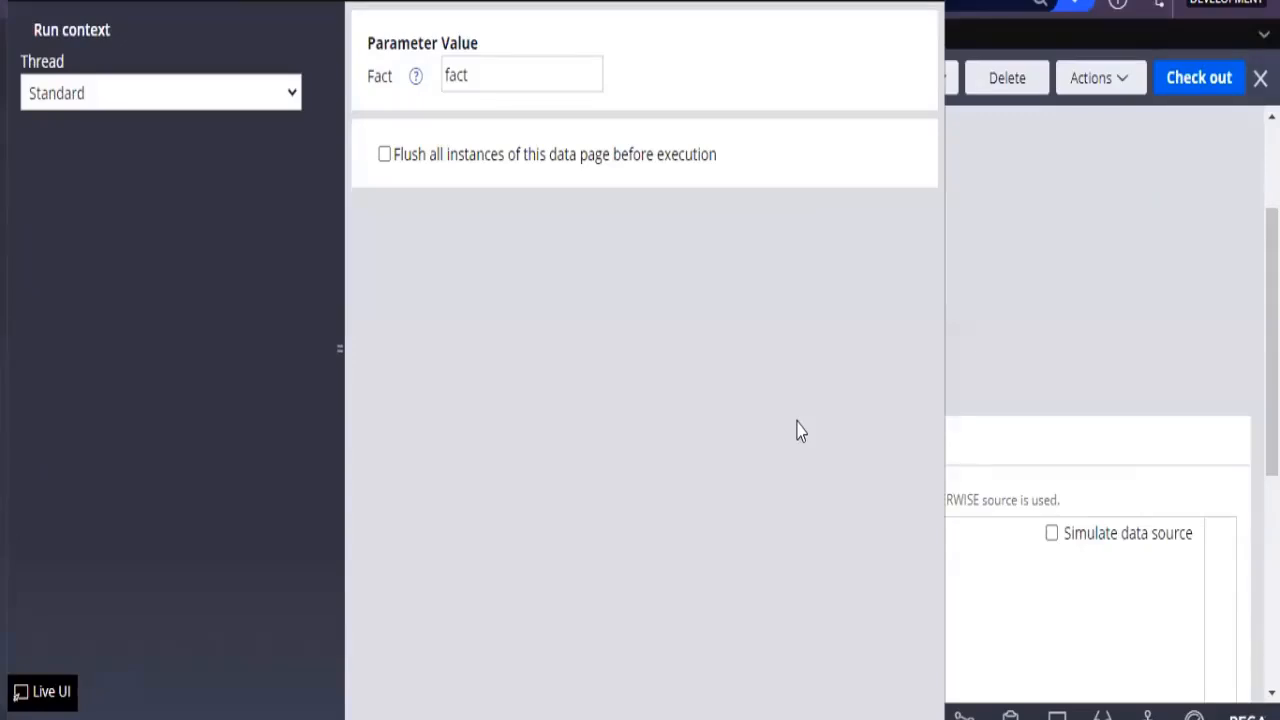
# - Clear the Fact parameter, run the data page with it empty, and examine the results
pyautogui.click(478, 77)
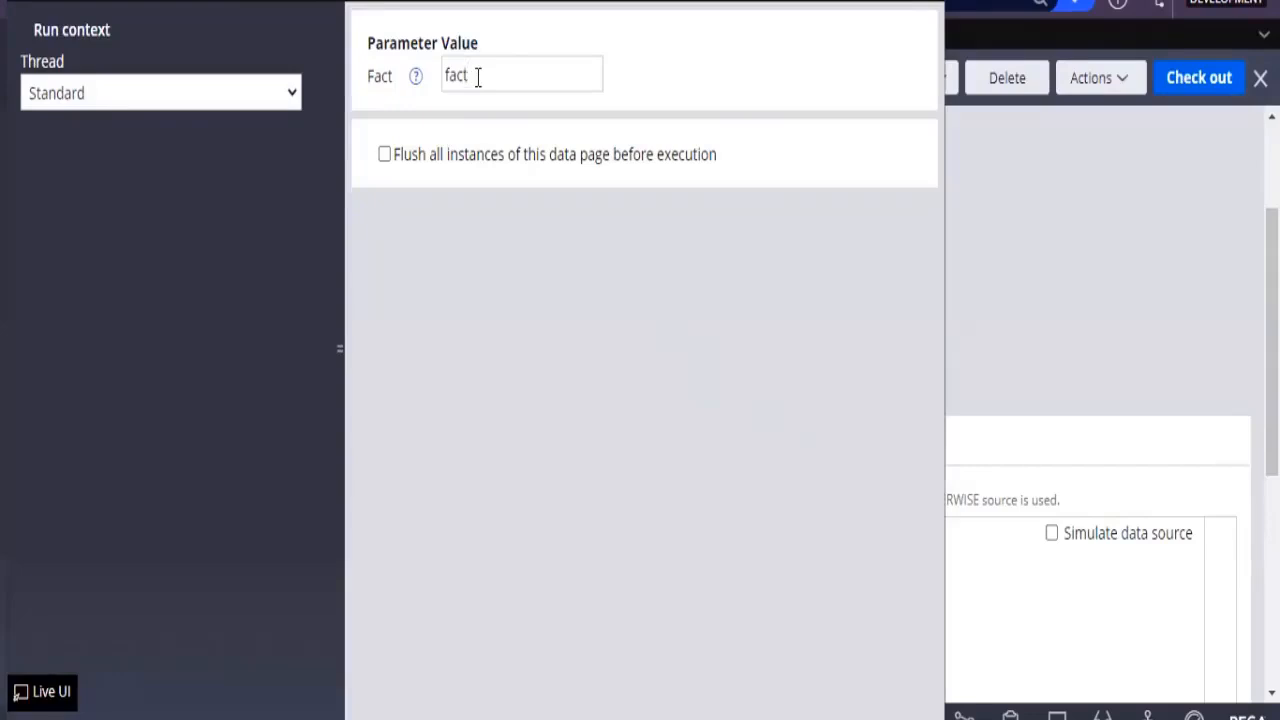
pyautogui.press('BackSpace')
pyautogui.press('BackSpace')
pyautogui.press('BackSpace')
pyautogui.press('BackSpace')
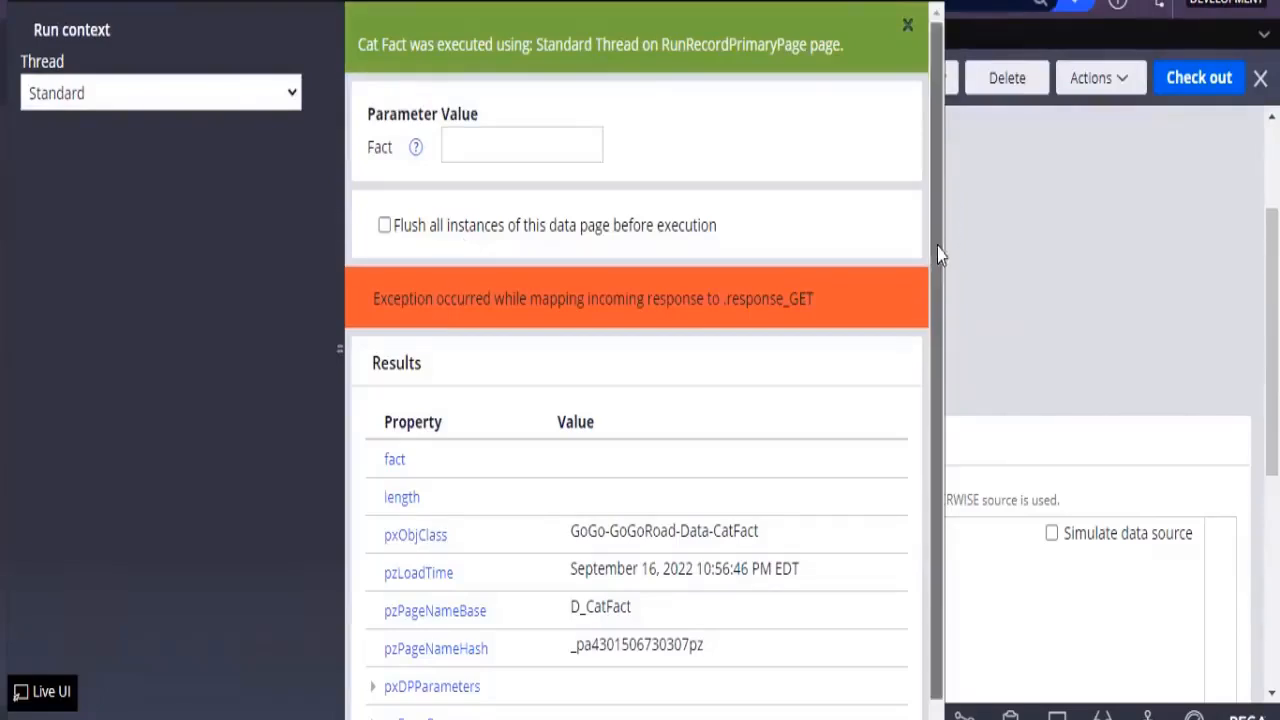
pyautogui.moveTo(937, 248); pyautogui.dragTo(940, 306)
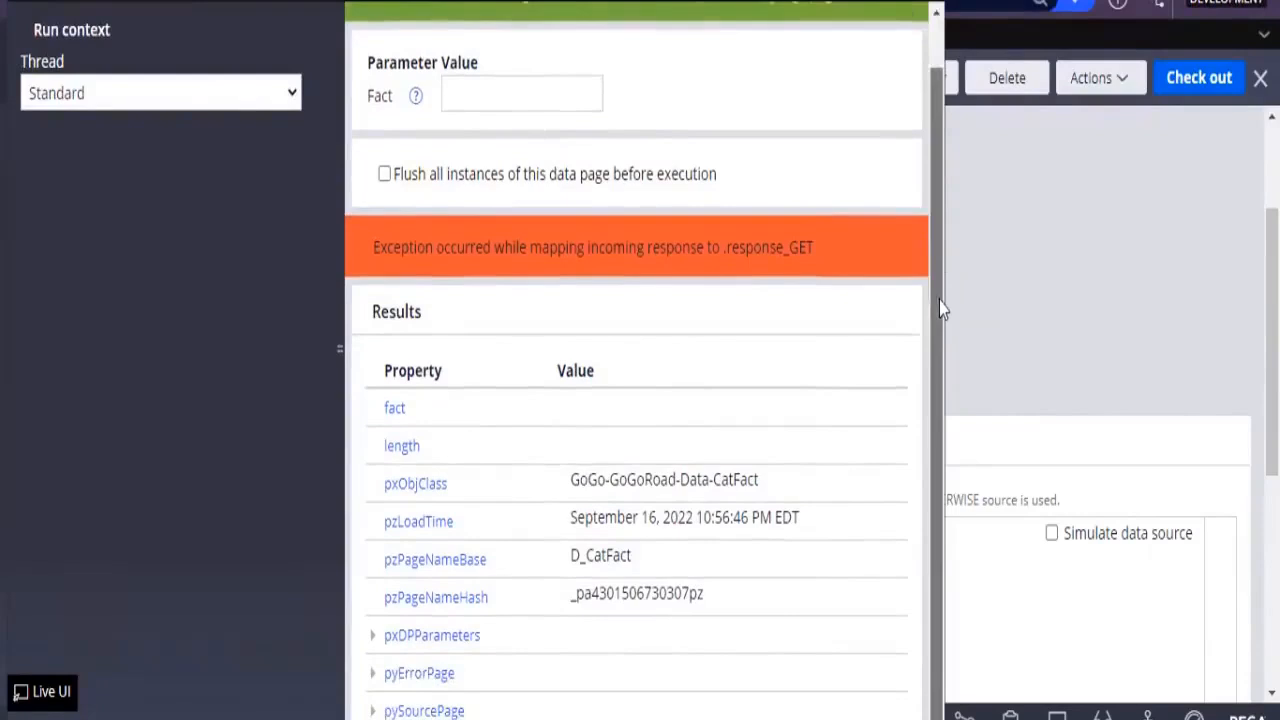
pyautogui.scroll(1, 940, 301)
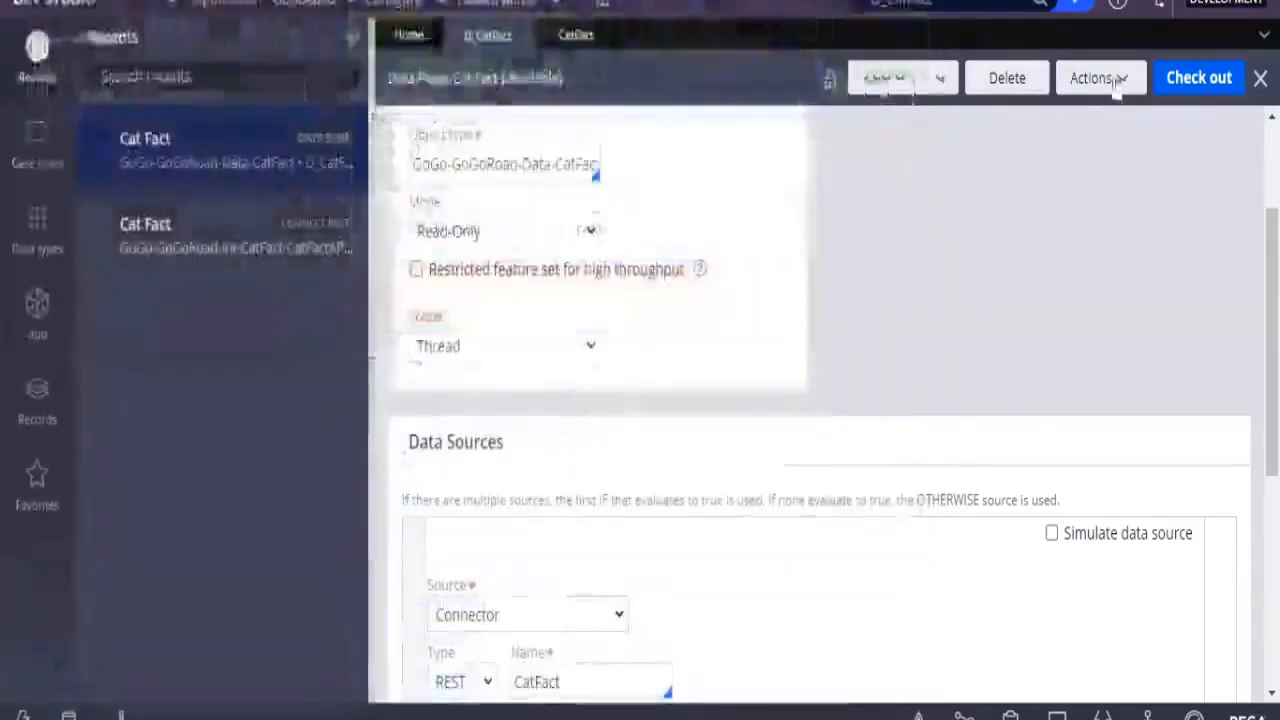
# - Reopen the data page's run window and enable flushing all instances before execution
pyautogui.click(1117, 79)
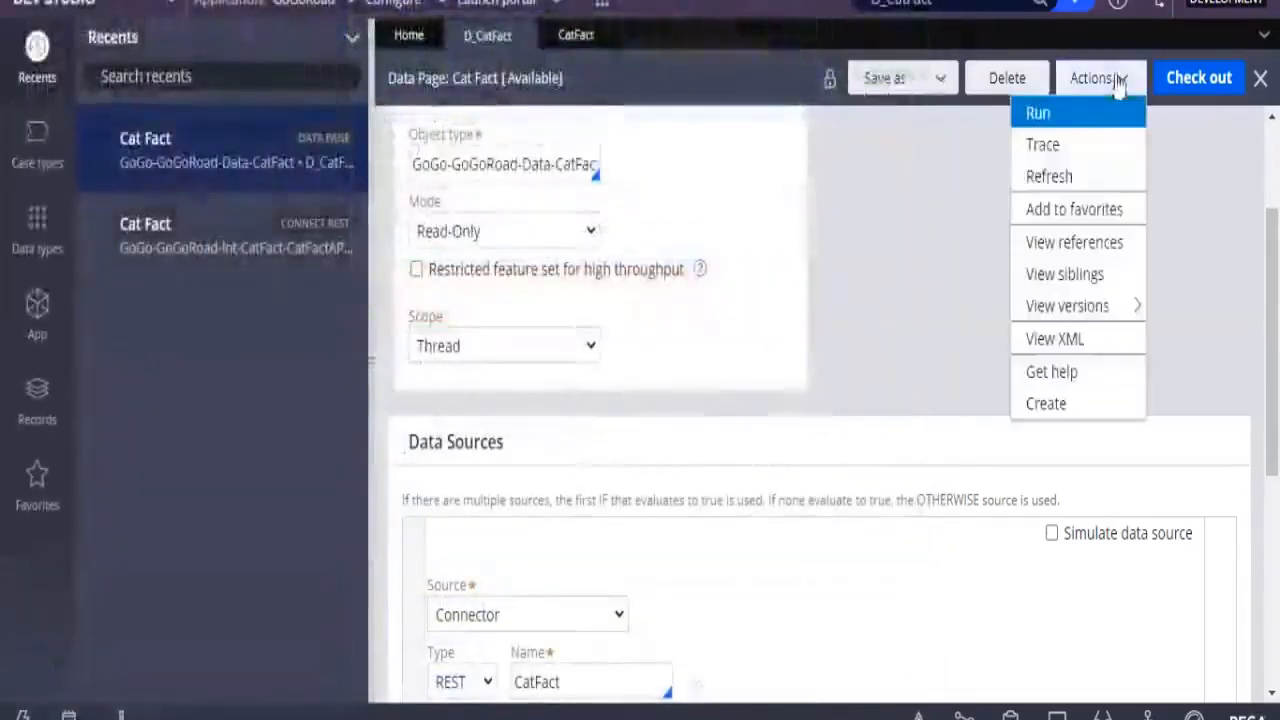
pyautogui.click(1073, 115)
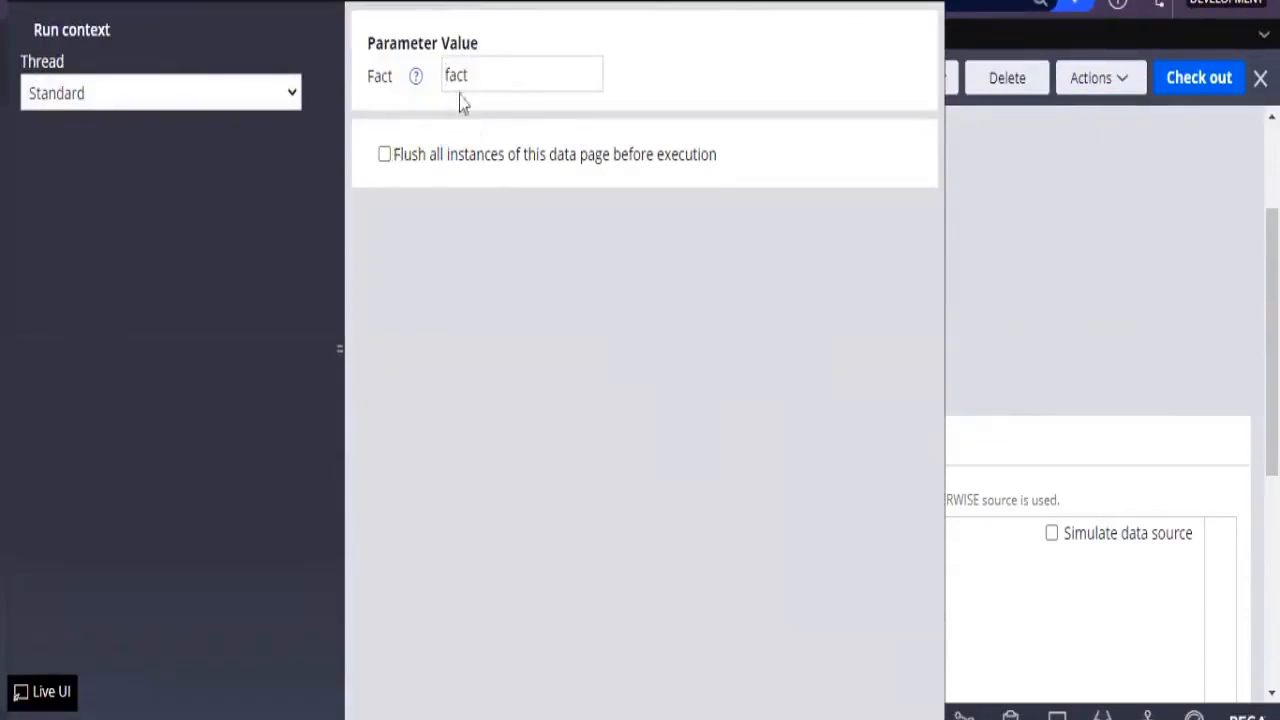
pyautogui.click(385, 155)
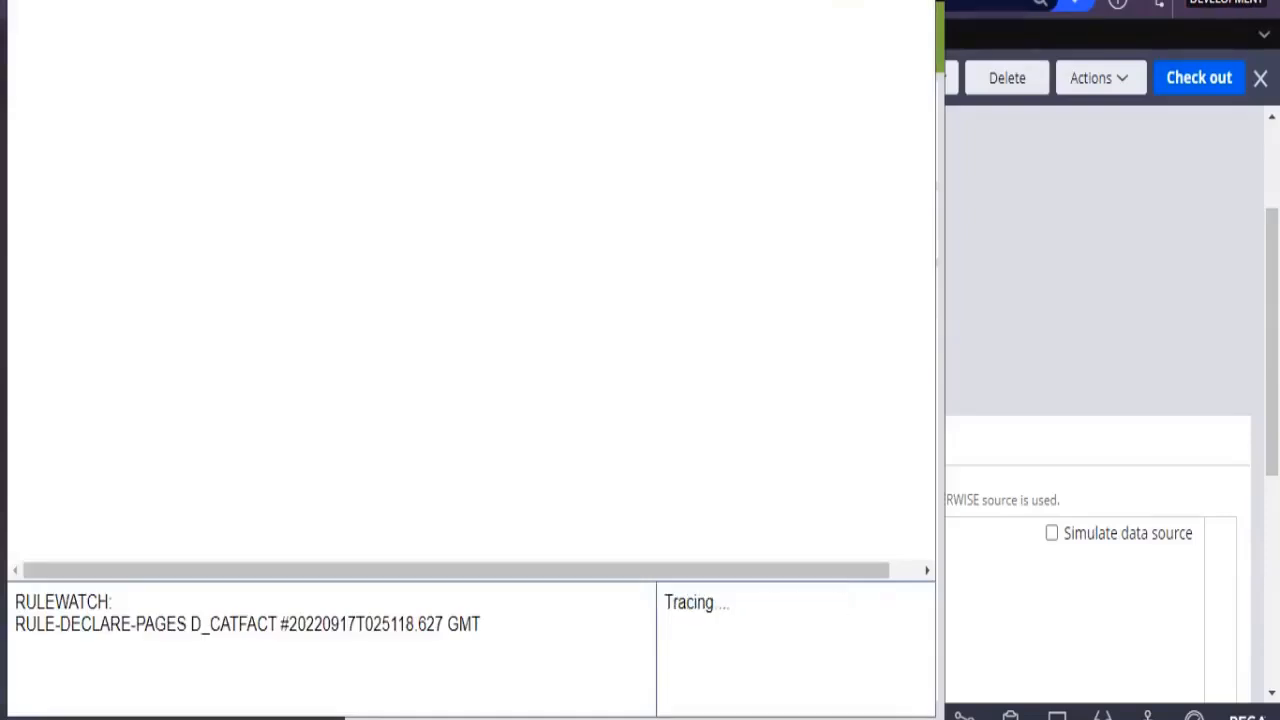
# - Open the Tracer settings, enable tracing of the Services event type and disable Queue Processing
pyautogui.click(664, 2)
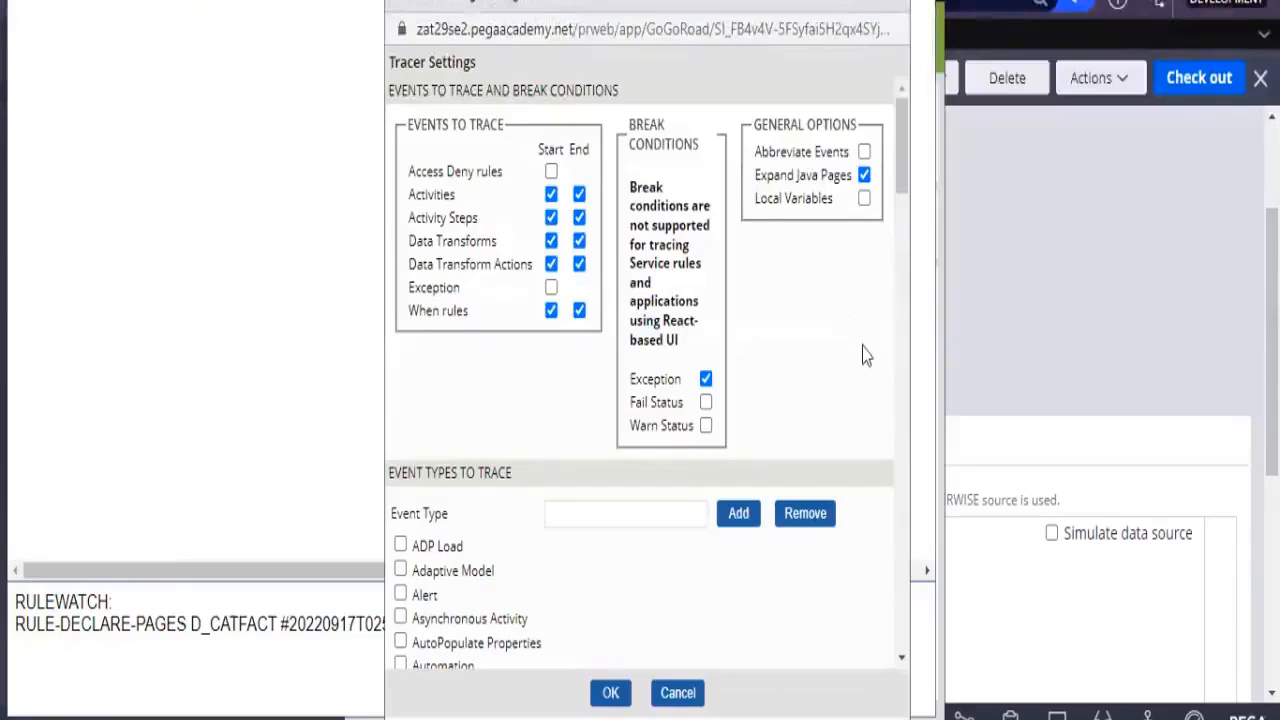
pyautogui.scroll(-15, 903, 470)
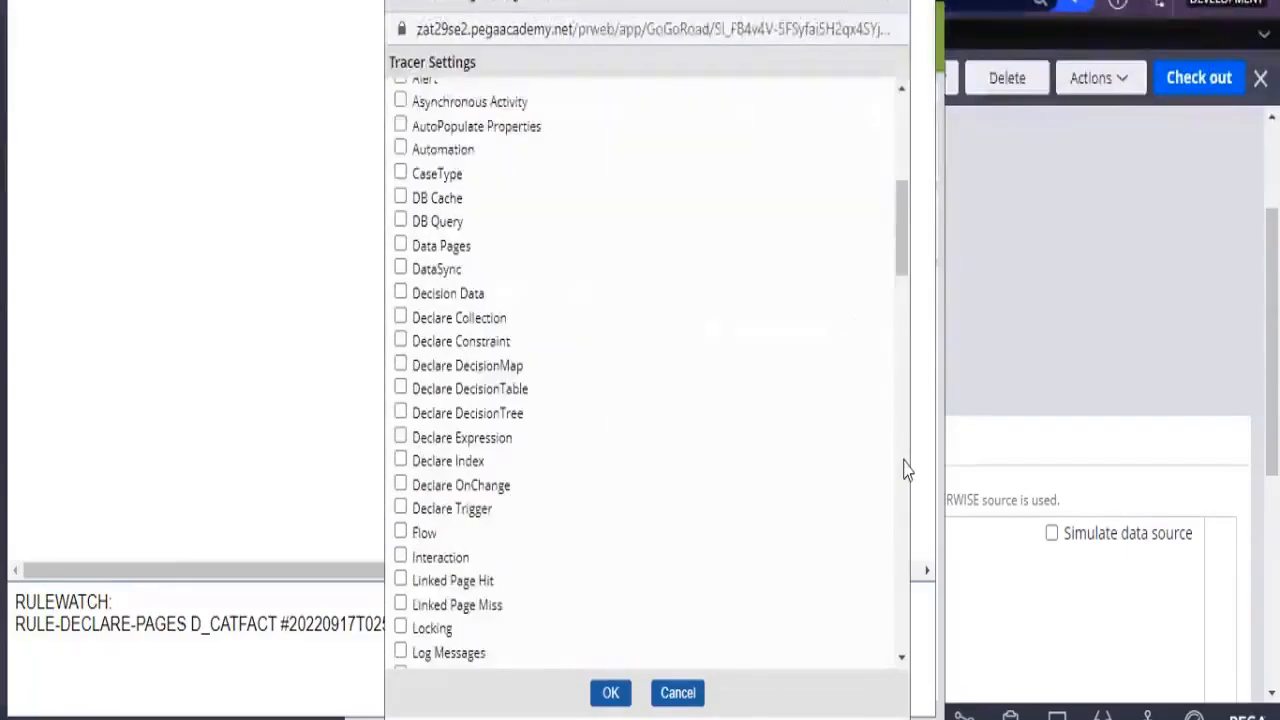
pyautogui.moveTo(903, 408)
pyautogui.mouseDown()
pyautogui.moveTo(909, 508)
pyautogui.moveTo(912, 302)
pyautogui.mouseUp()
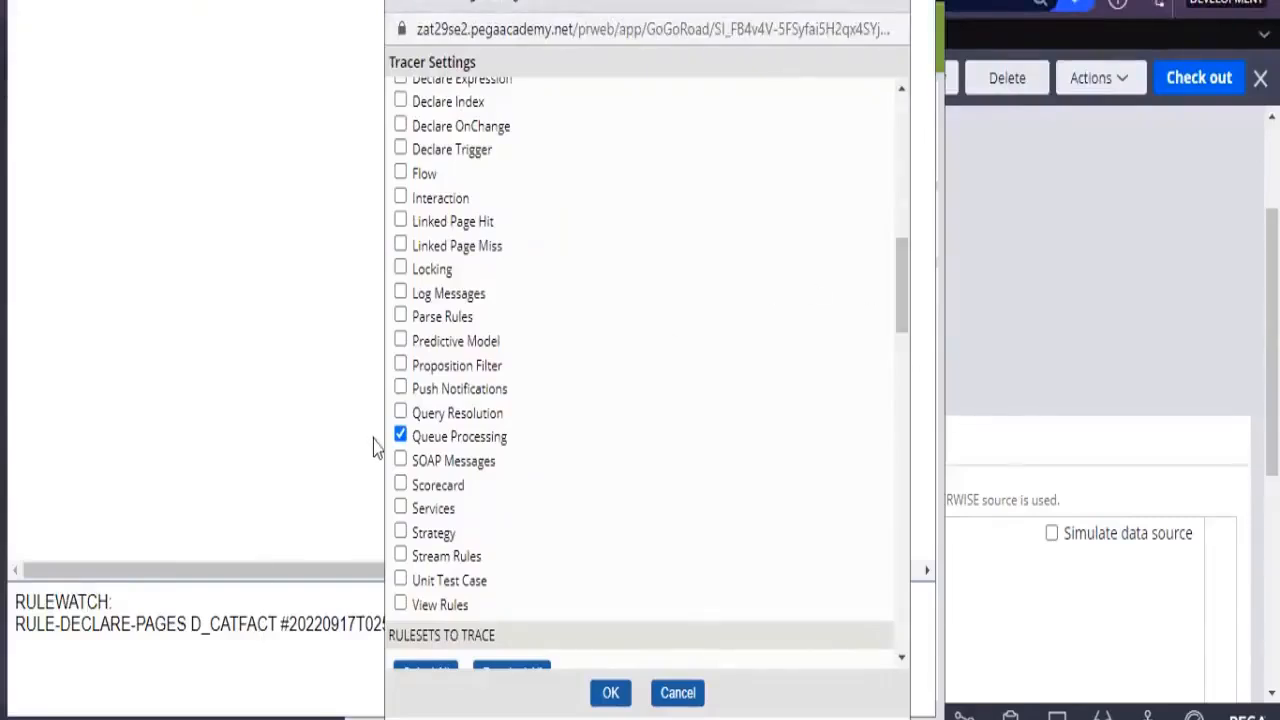
pyautogui.click(400, 509)
pyautogui.click(400, 436)
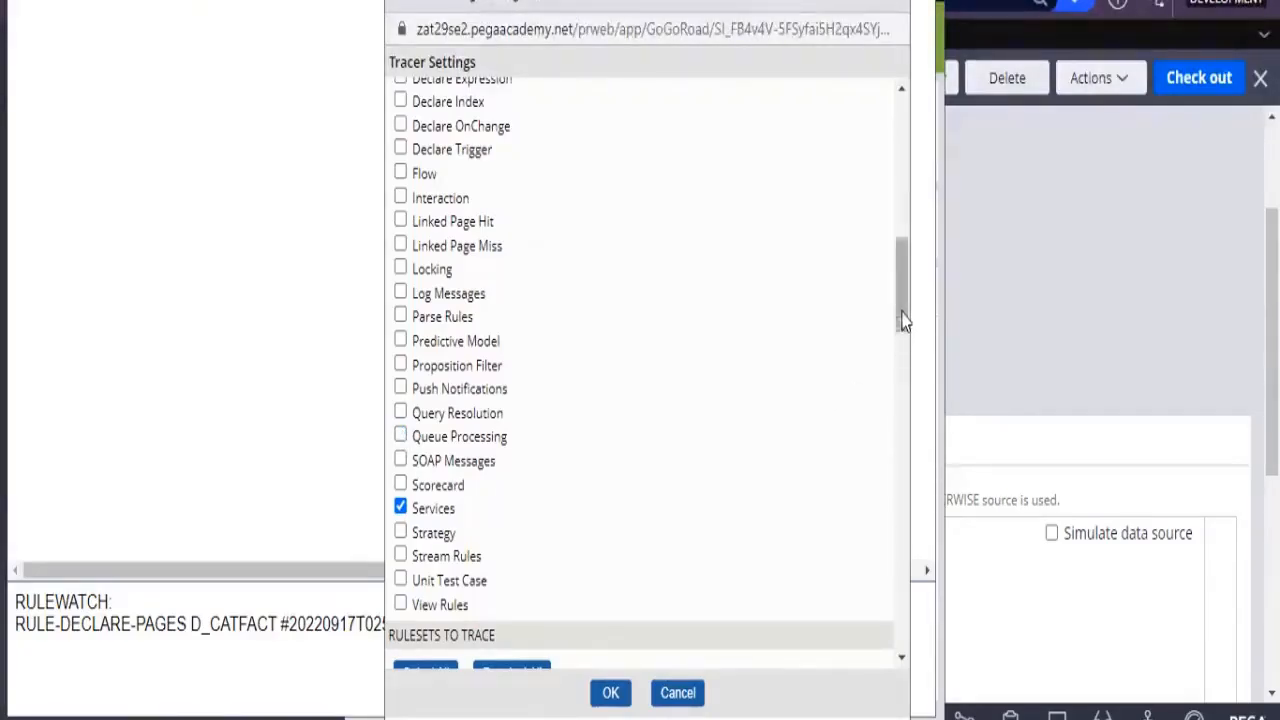
# - Examine the Tracer's trace events, break conditions, event types and rulesets to trace
pyautogui.moveTo(902, 320); pyautogui.dragTo(902, 125)
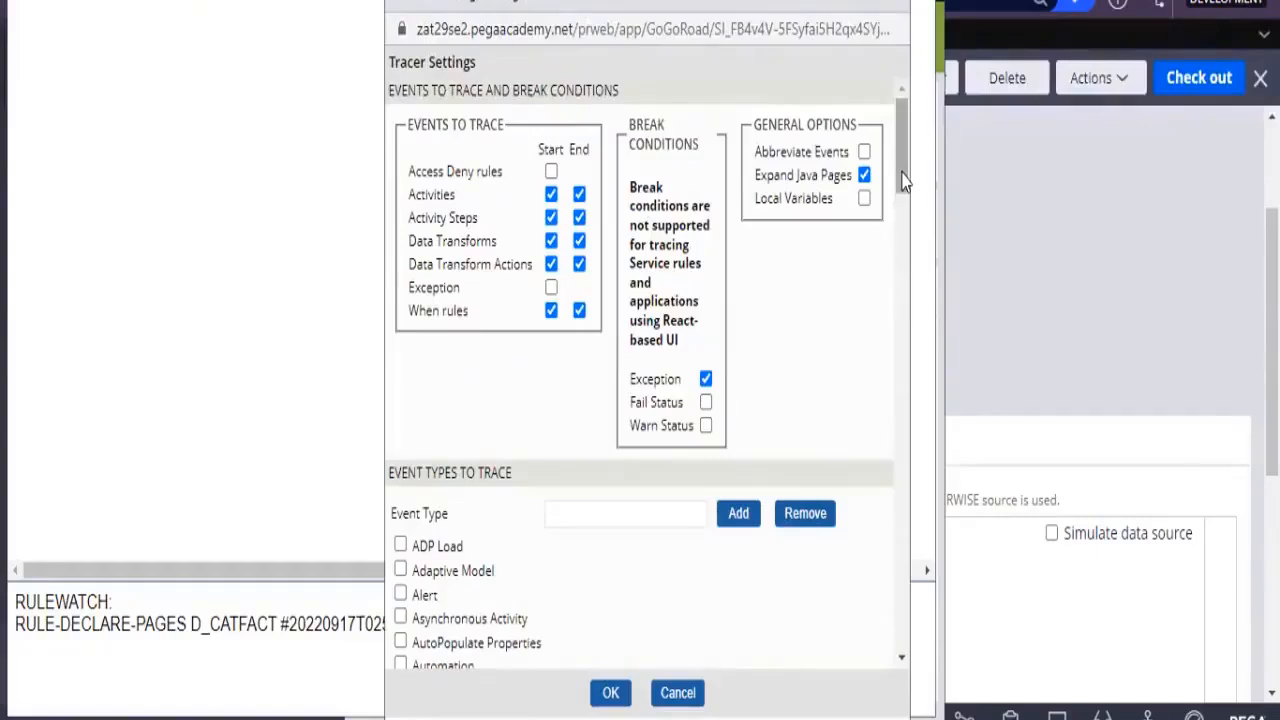
pyautogui.moveTo(902, 178)
pyautogui.mouseDown()
pyautogui.moveTo(908, 266)
pyautogui.moveTo(914, 124)
pyautogui.moveTo(908, 234)
pyautogui.mouseUp()
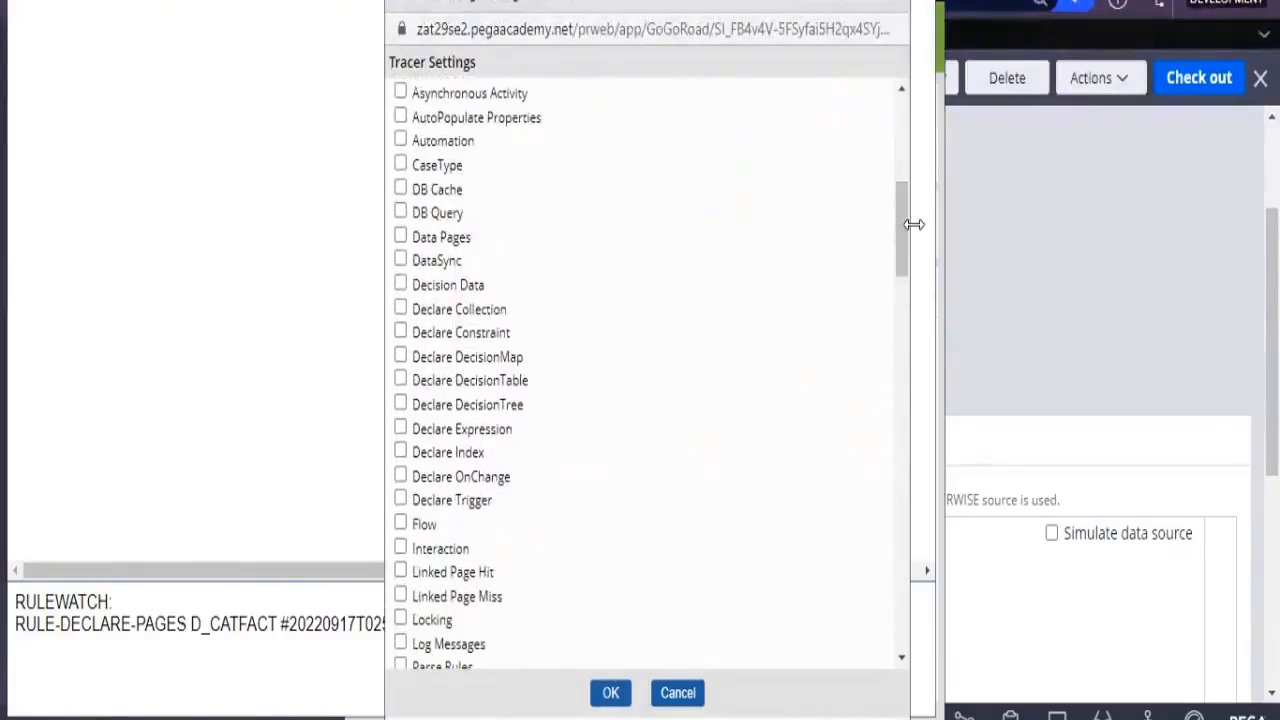
pyautogui.moveTo(898, 228); pyautogui.dragTo(905, 281)
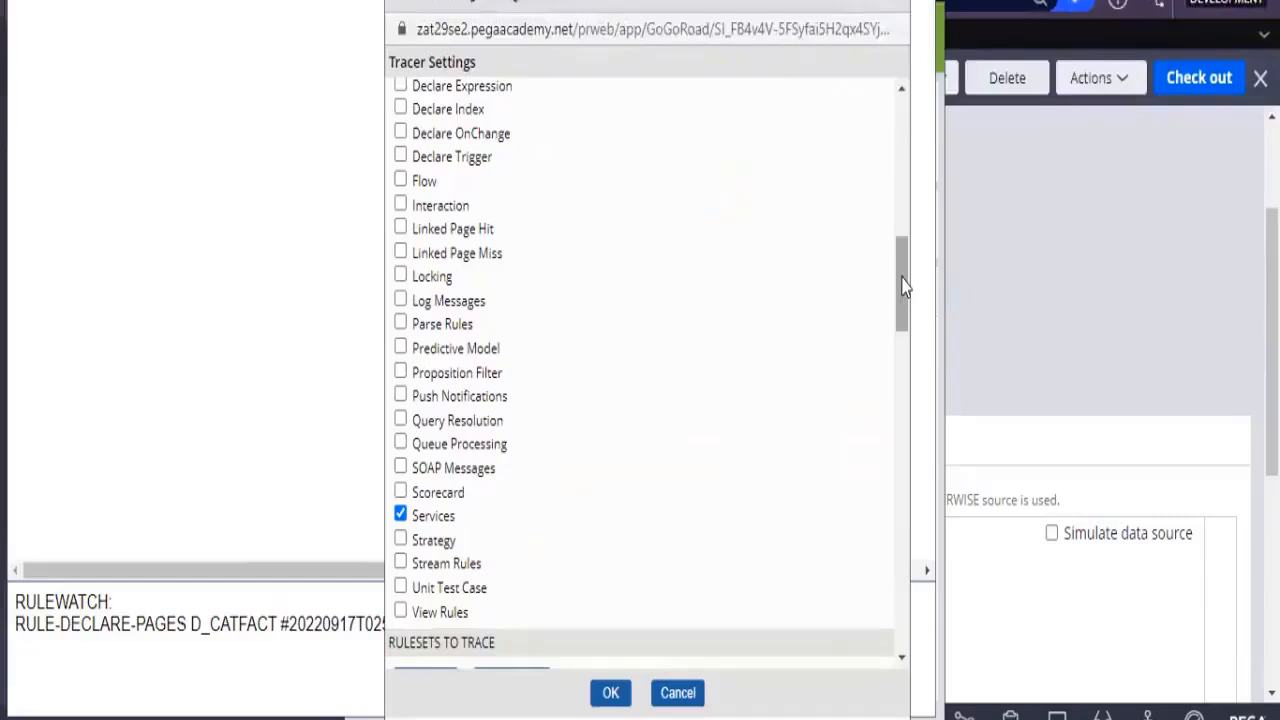
pyautogui.scroll(1, 902, 232)
pyautogui.moveTo(902, 232); pyautogui.dragTo(903, 191)
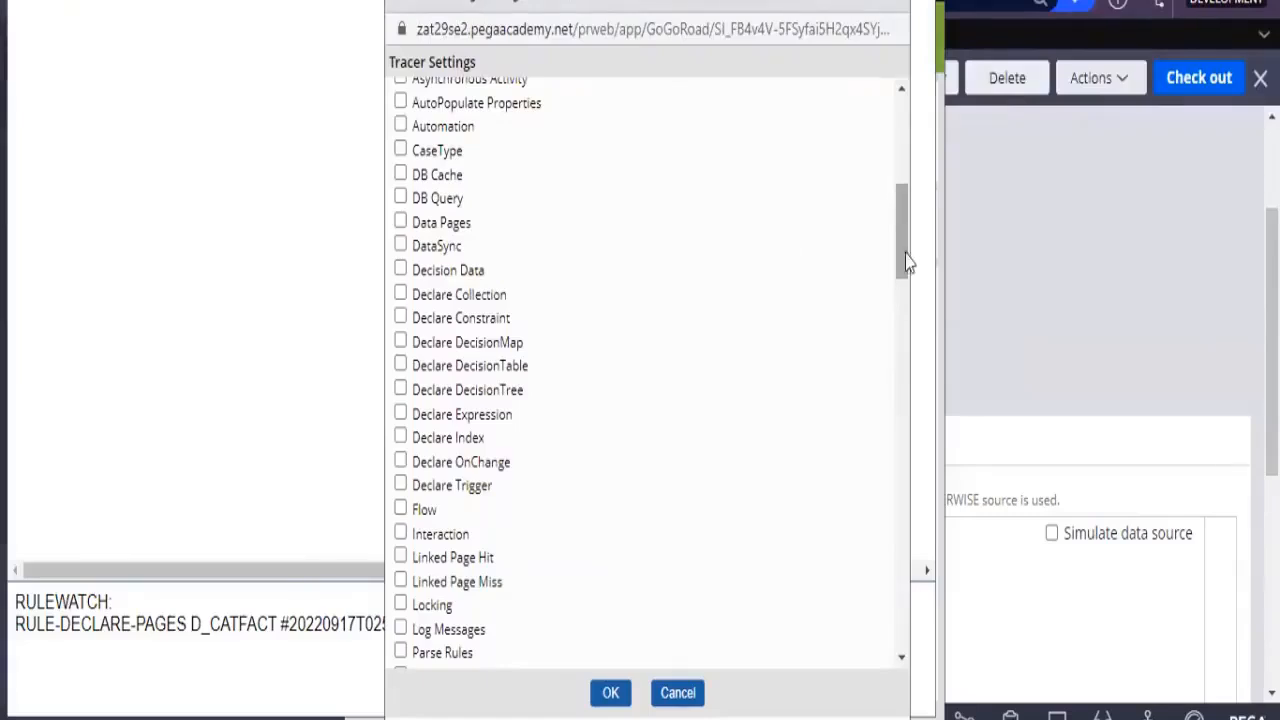
pyautogui.moveTo(902, 262); pyautogui.dragTo(903, 362)
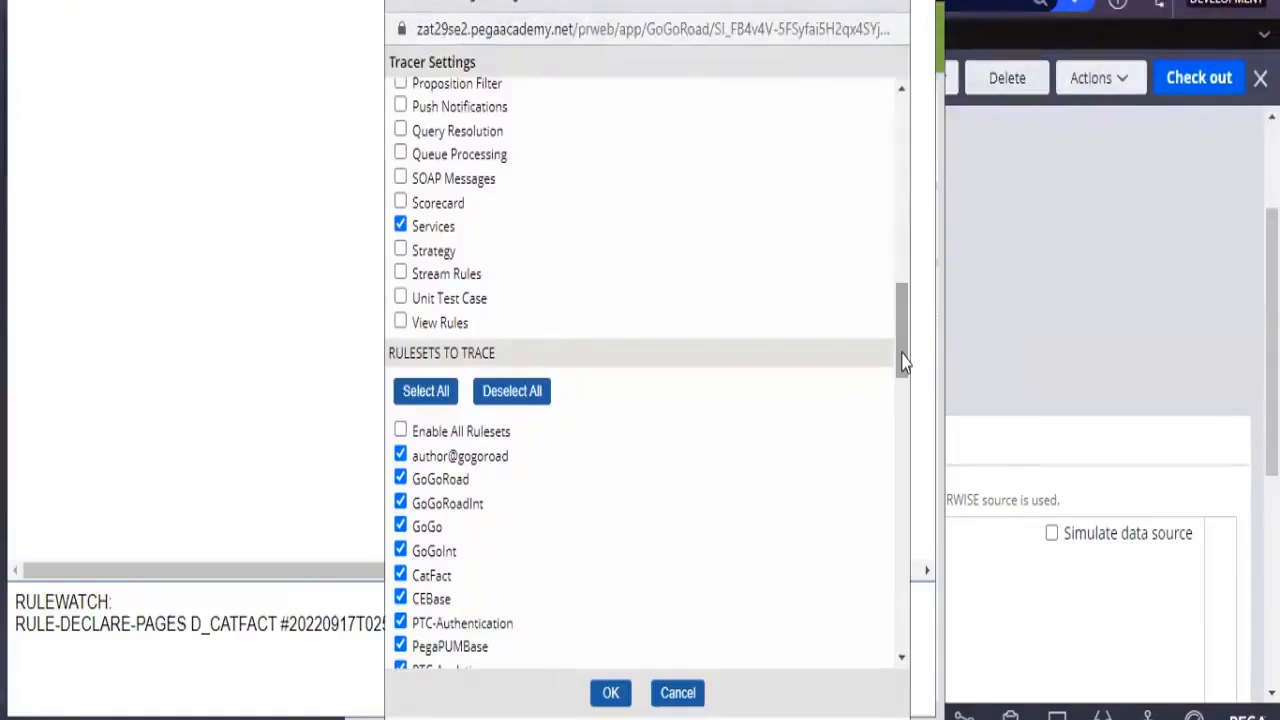
pyautogui.moveTo(903, 362); pyautogui.dragTo(910, 313)
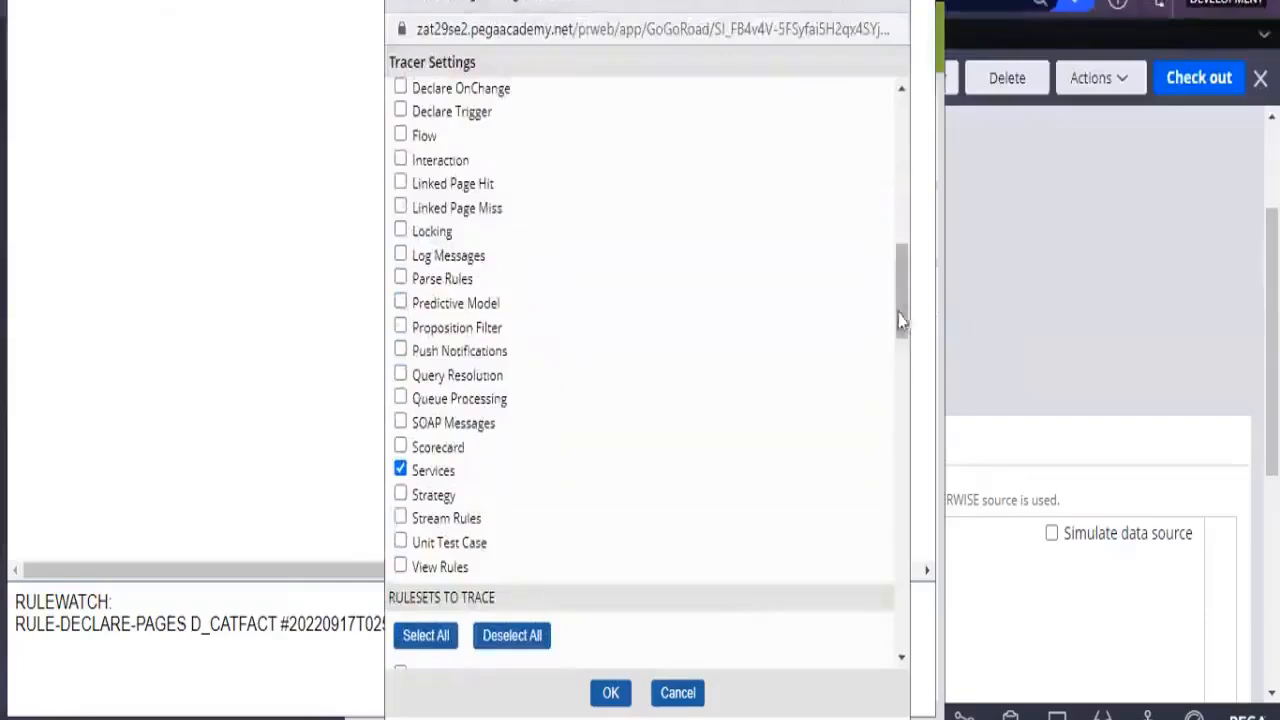
pyautogui.moveTo(894, 311)
pyautogui.mouseDown()
pyautogui.moveTo(895, 252)
pyautogui.moveTo(902, 310)
pyautogui.mouseUp()
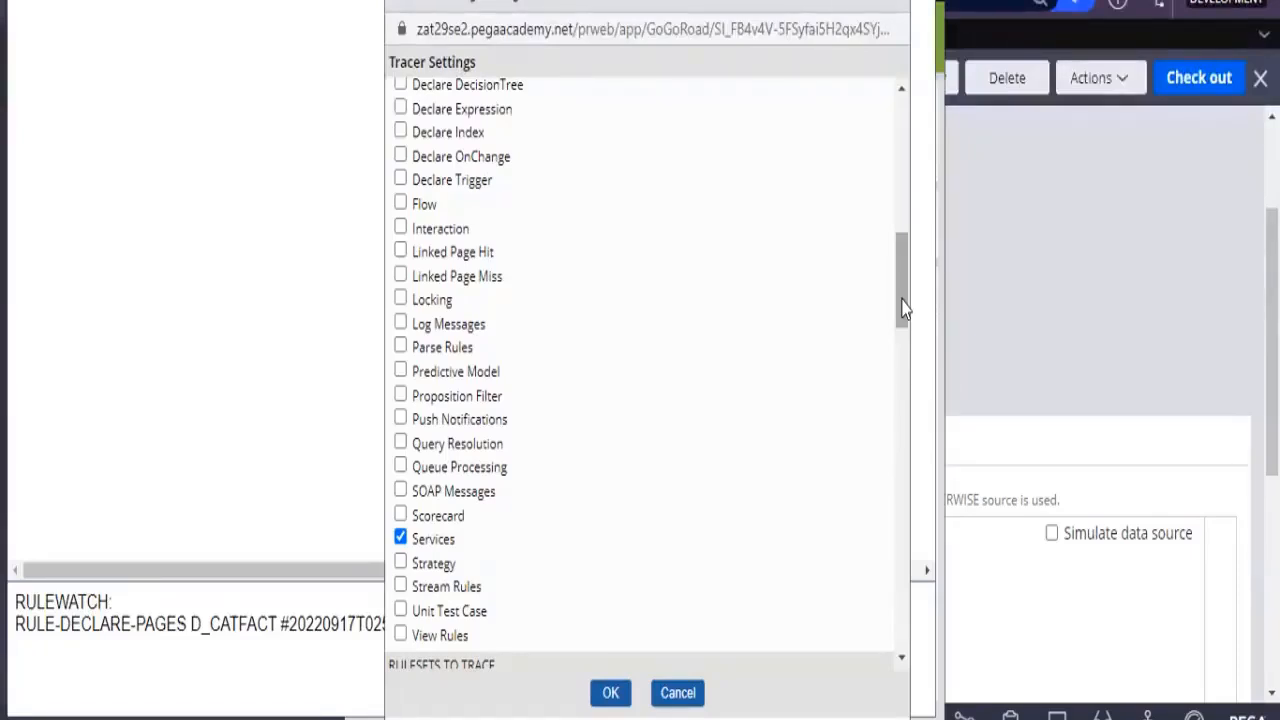
# - Disable the Exception break condition and apply the Tracer settings
pyautogui.moveTo(902, 308)
pyautogui.mouseDown()
pyautogui.moveTo(906, 400)
pyautogui.moveTo(901, 154)
pyautogui.mouseUp()
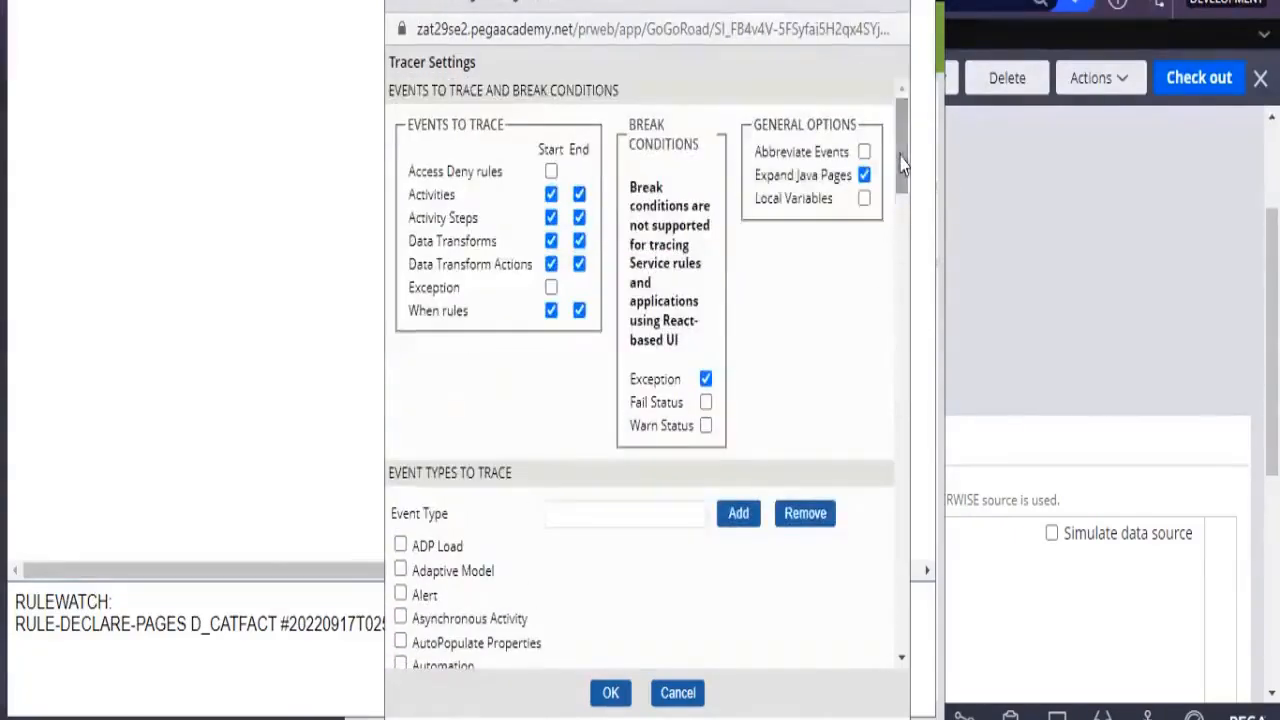
pyautogui.click(706, 380)
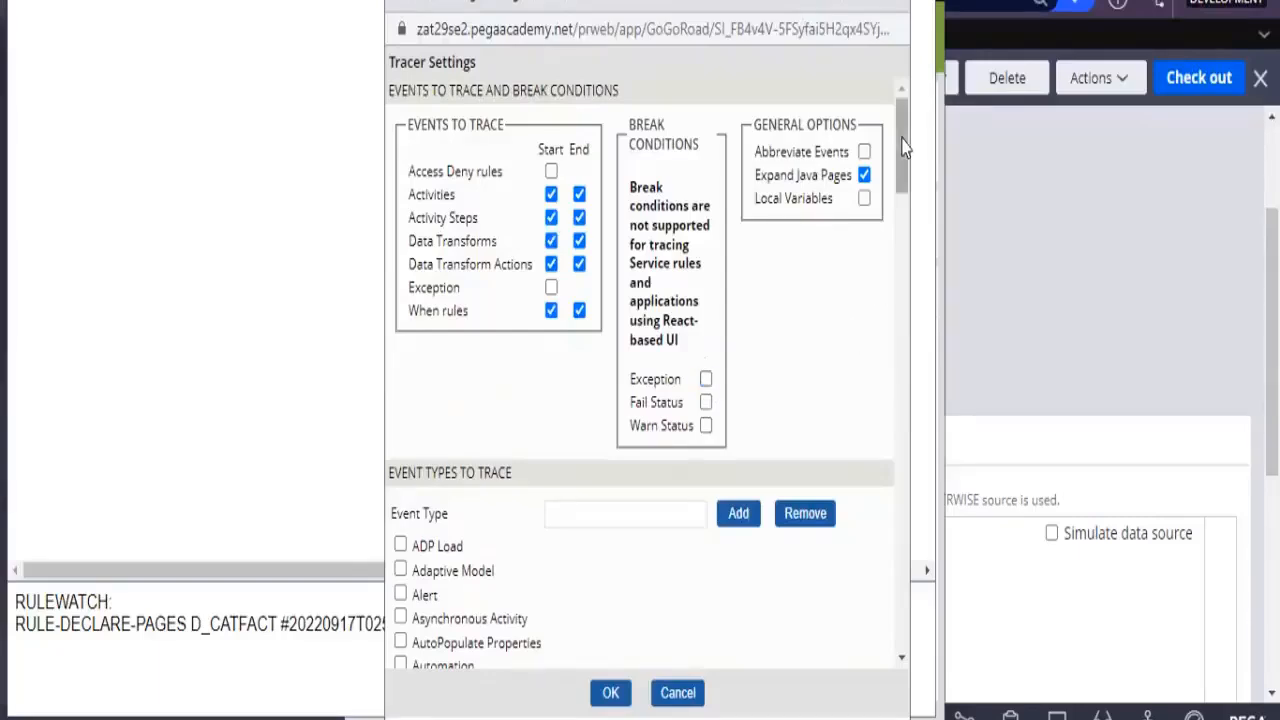
pyautogui.moveTo(903, 147); pyautogui.dragTo(898, 322)
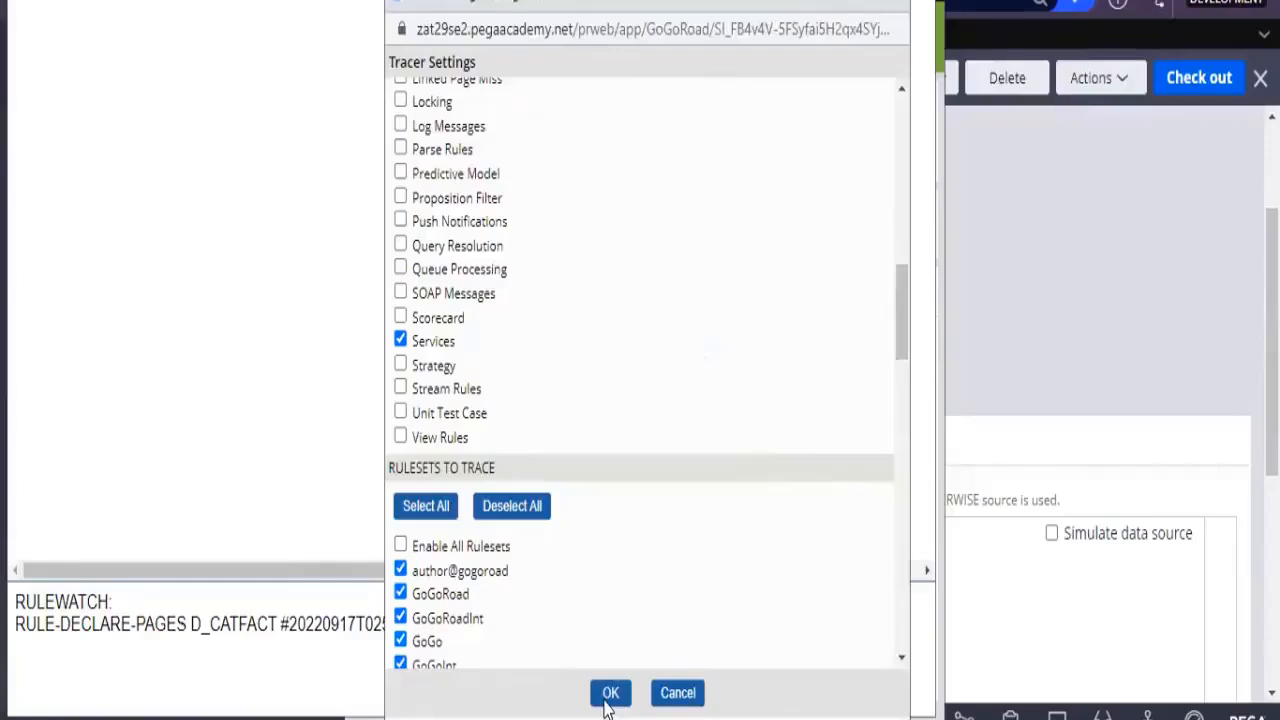
pyautogui.click(612, 694)
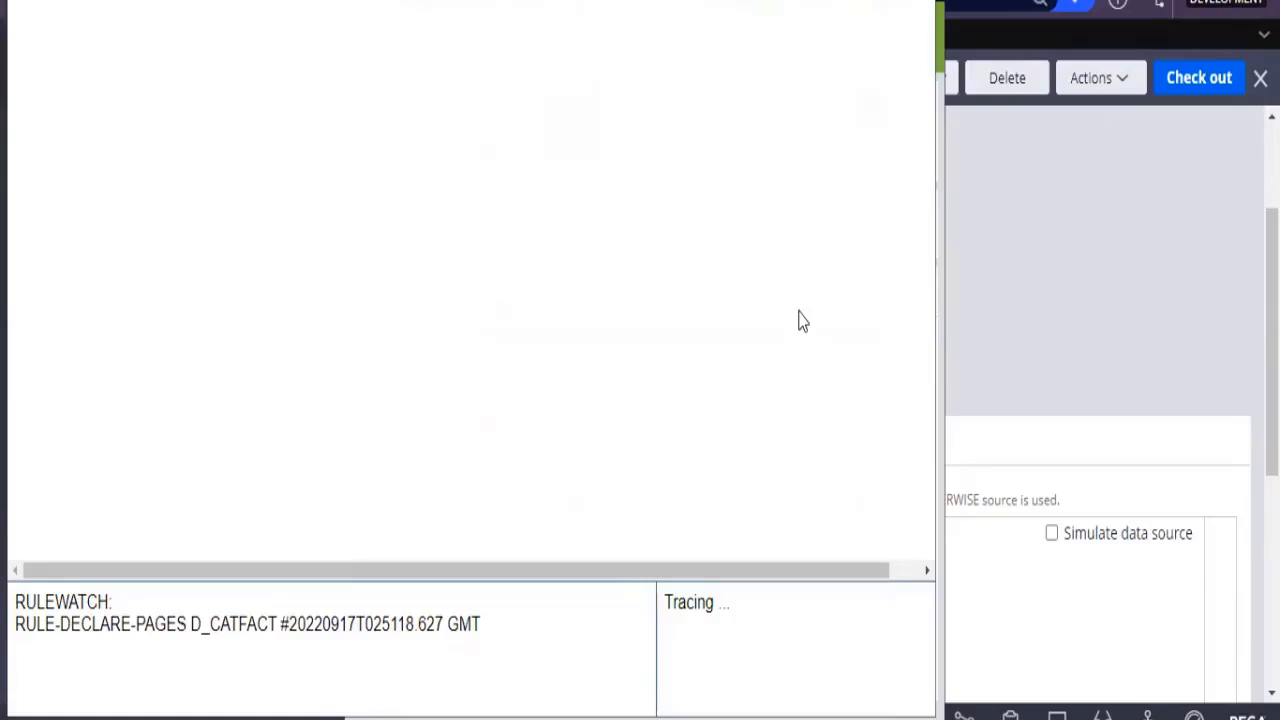
# - Run the D_CatFact data page with the Fact parameter as "fact", flushing all instances before execution
pyautogui.click(1140, 210)
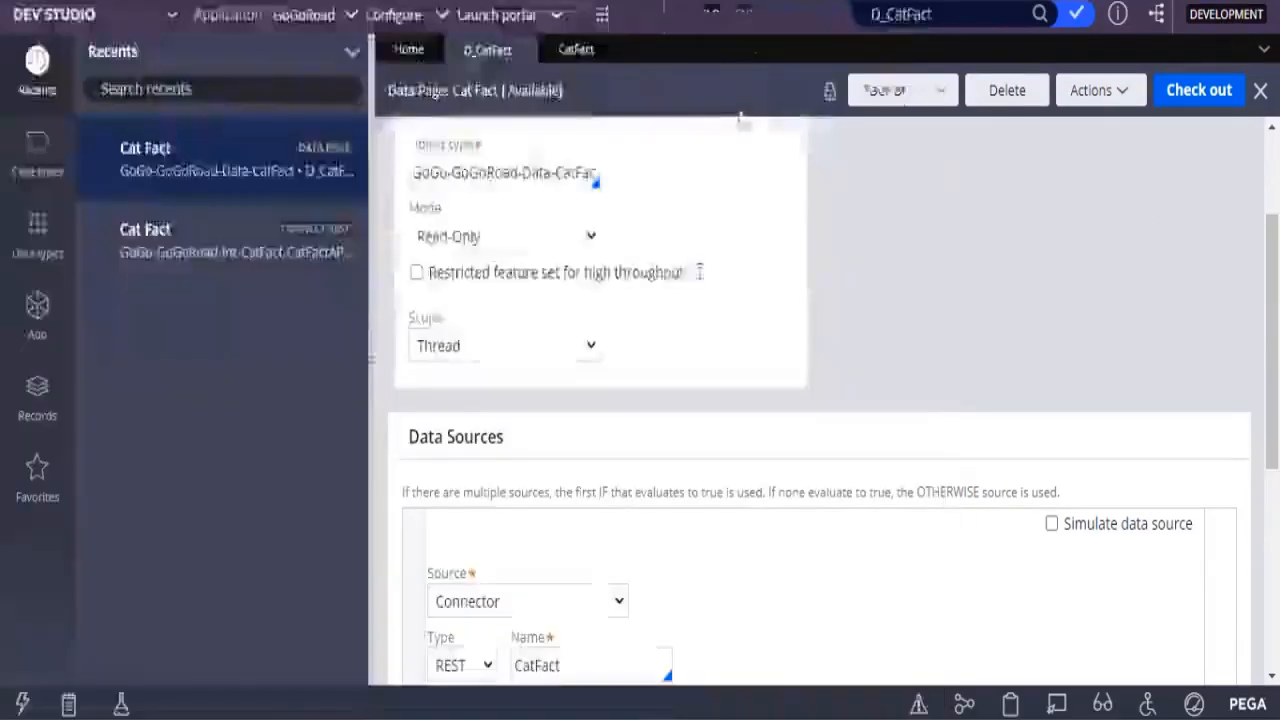
pyautogui.click(1087, 90)
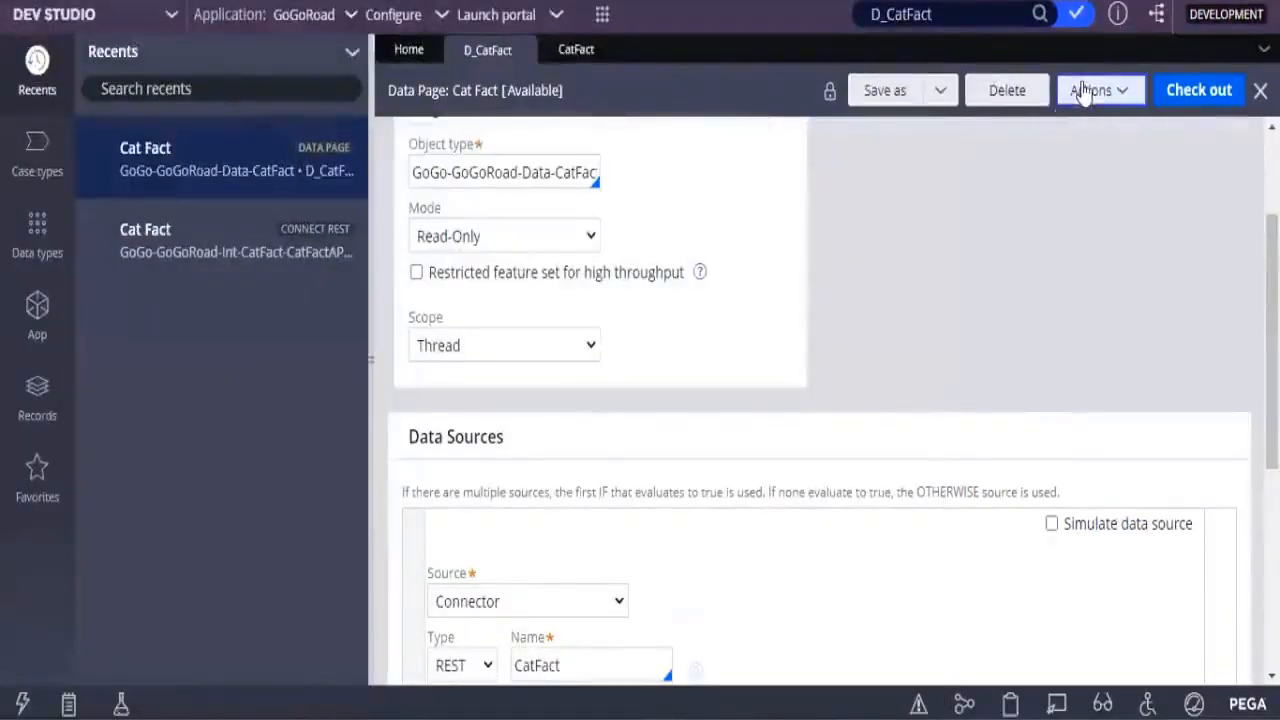
pyautogui.click(1043, 124)
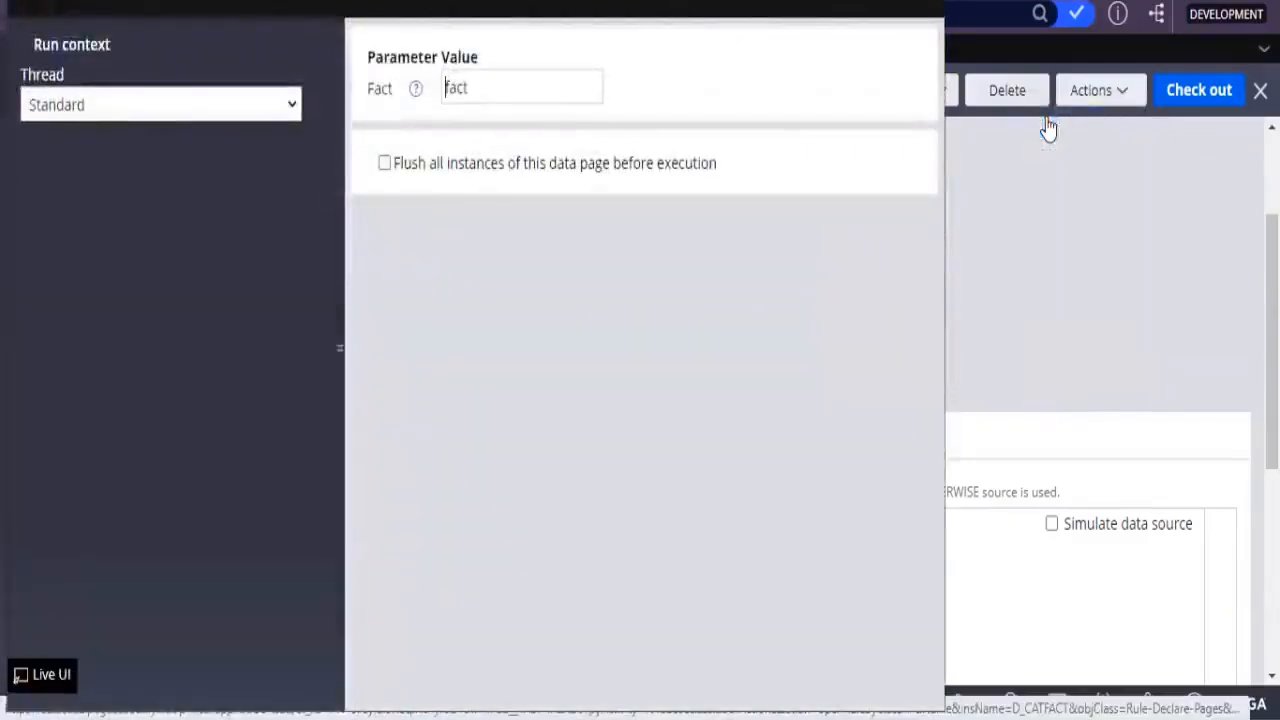
pyautogui.click(384, 163)
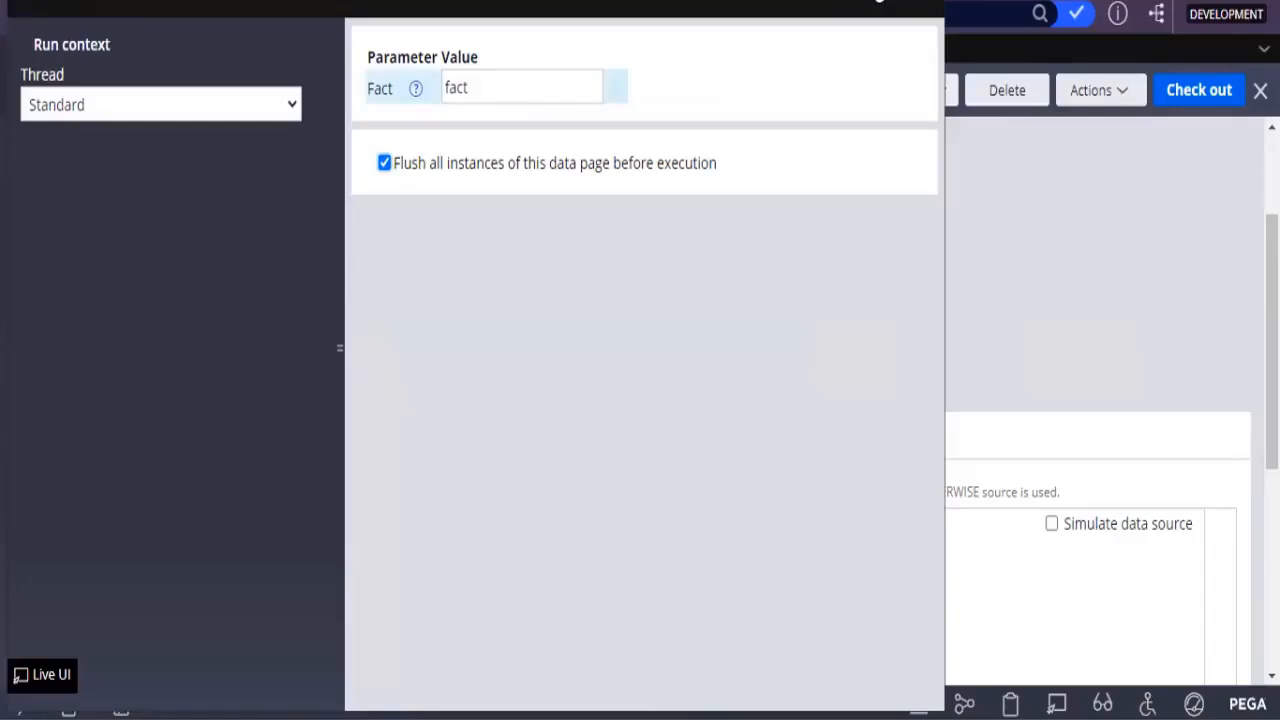
pyautogui.click(879, 1)
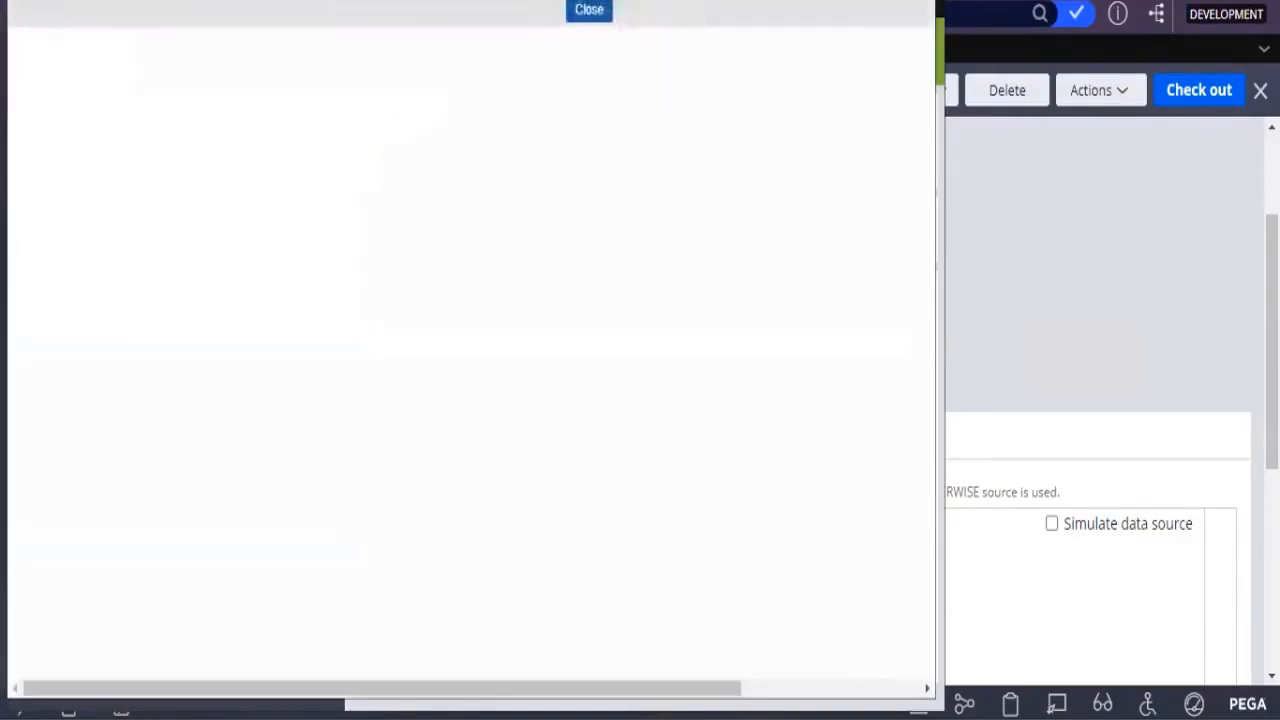
pyautogui.click(589, 10)
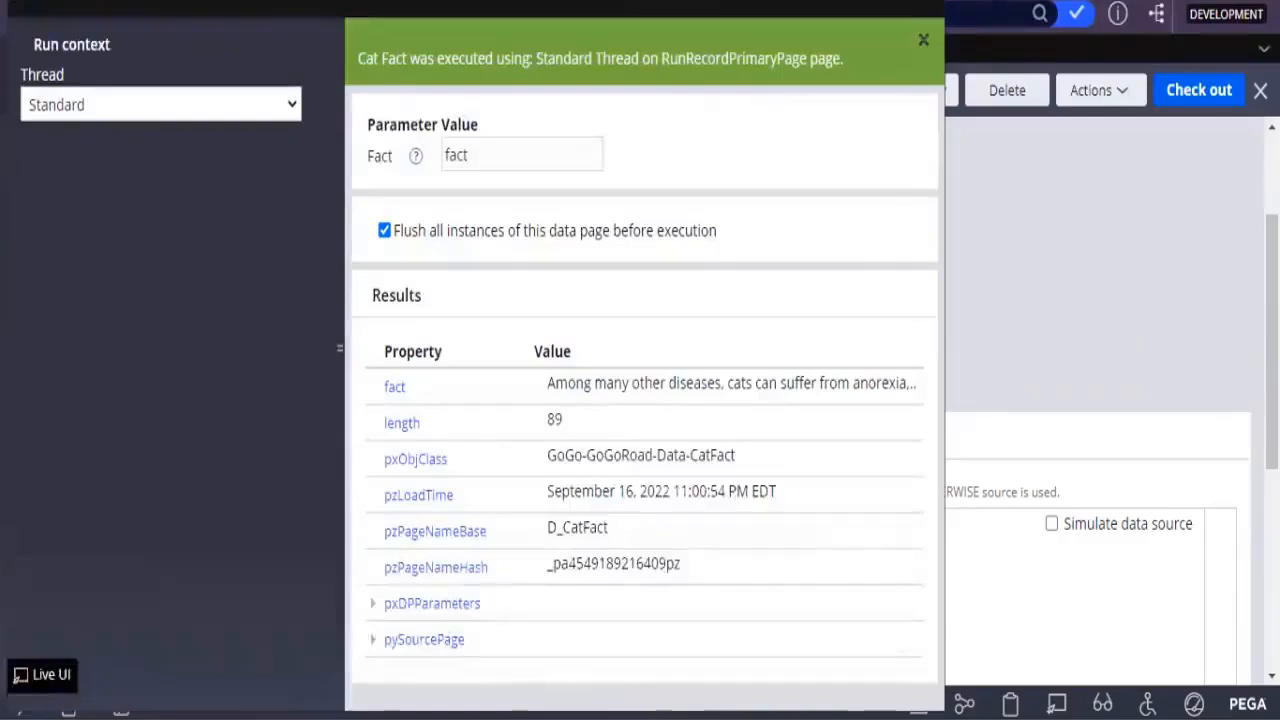
# - Return to the Tracer window to view the events recorded for the D_CatFact run
pyautogui.click(1003, 176)
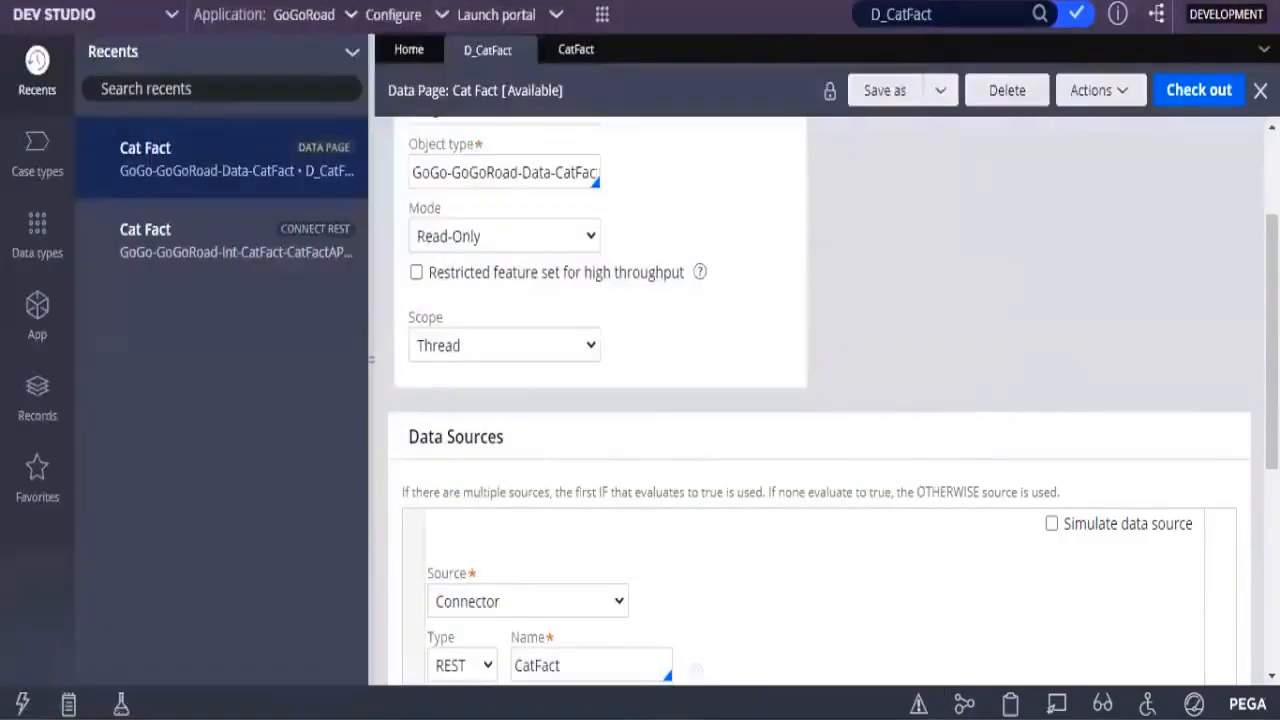
pyautogui.click(834, 623)
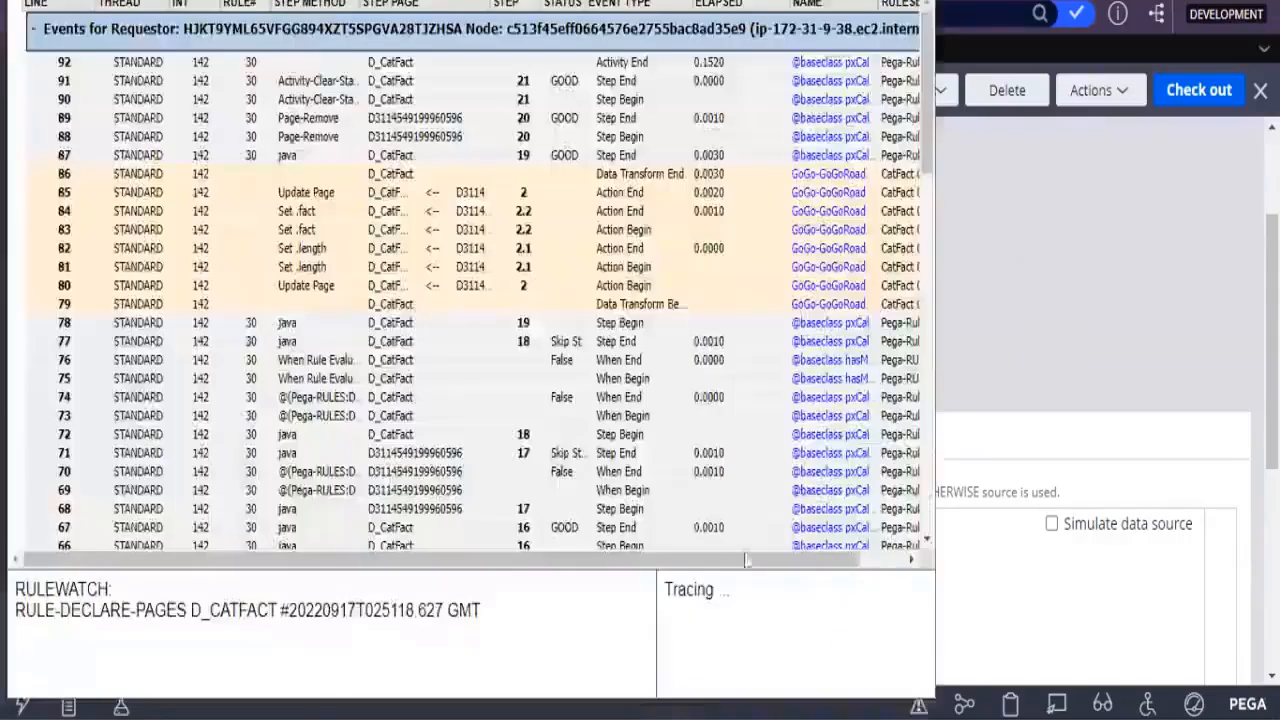